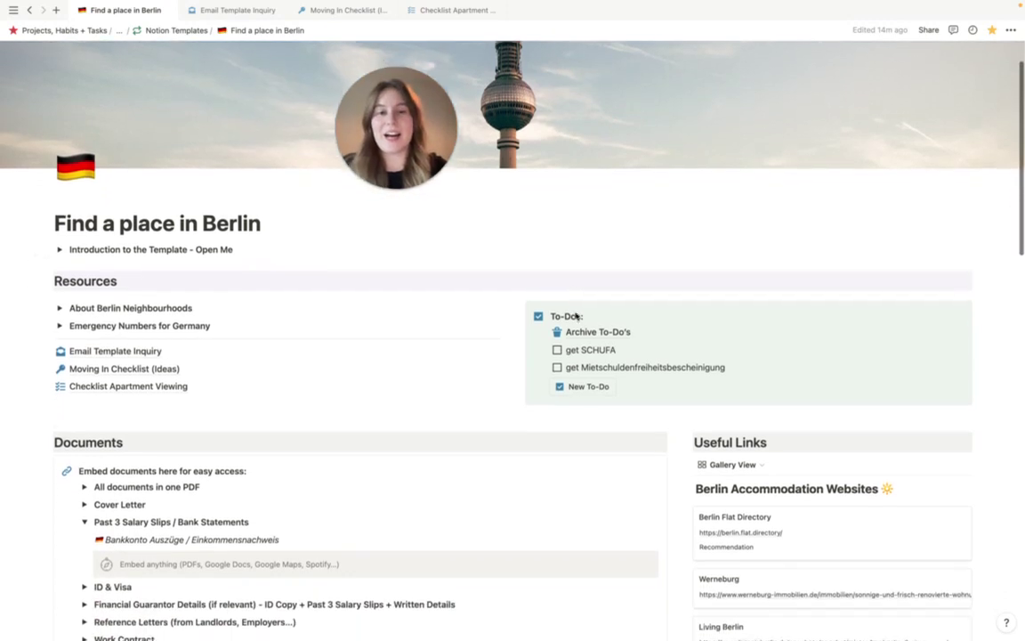
# Look through the About Berlin Neighbourhoods and Emergency Numbers for Germany toggles under Resources, collapsing each one again.
pyautogui.moveTo(444, 189)
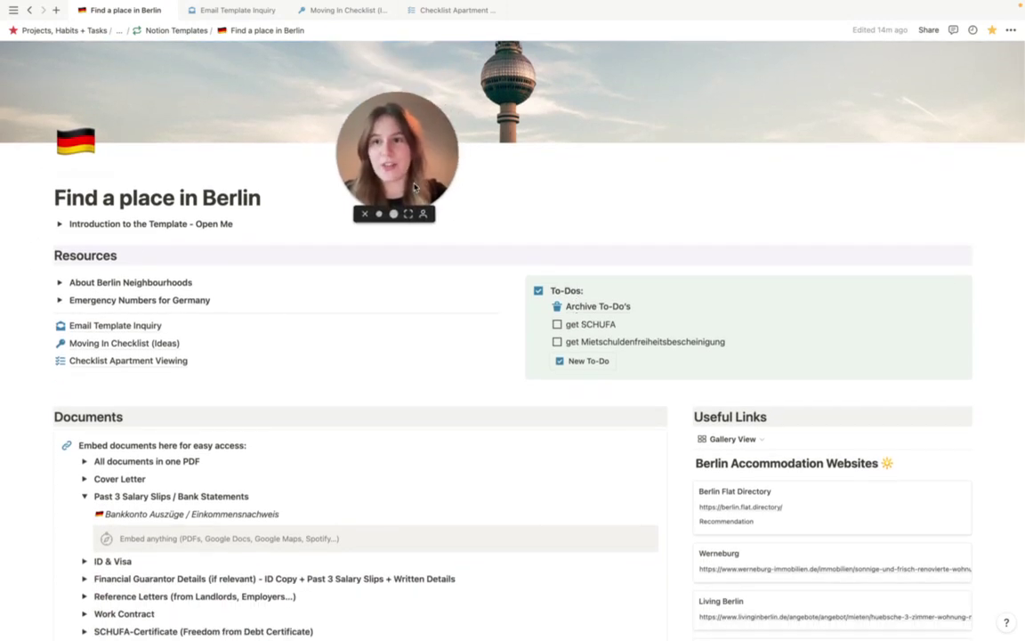
pyautogui.scroll(-1, 424, 316)
pyautogui.scroll(1, 423, 316)
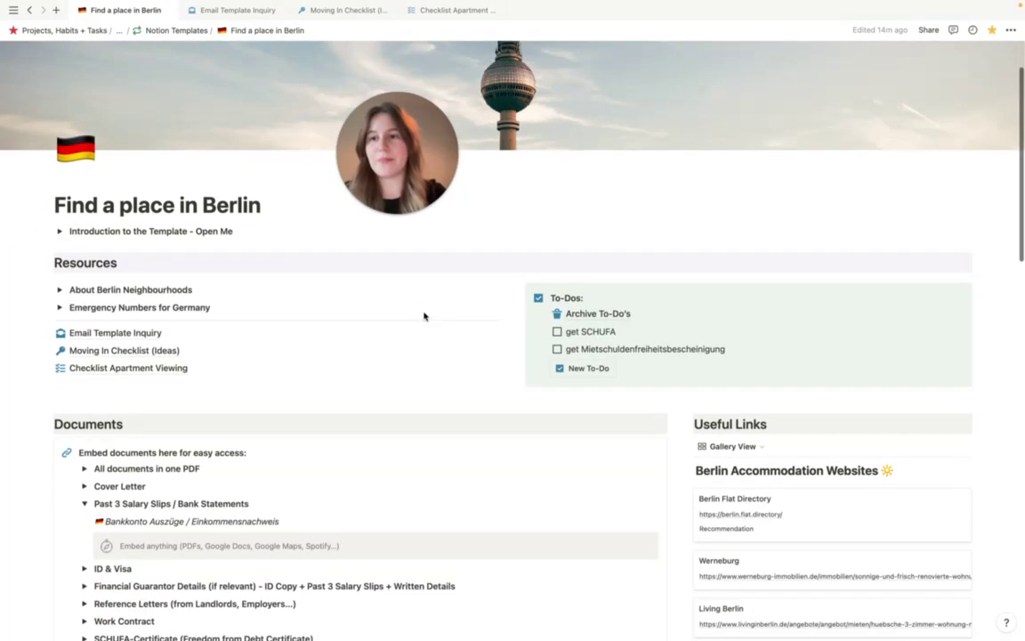
pyautogui.click(57, 291)
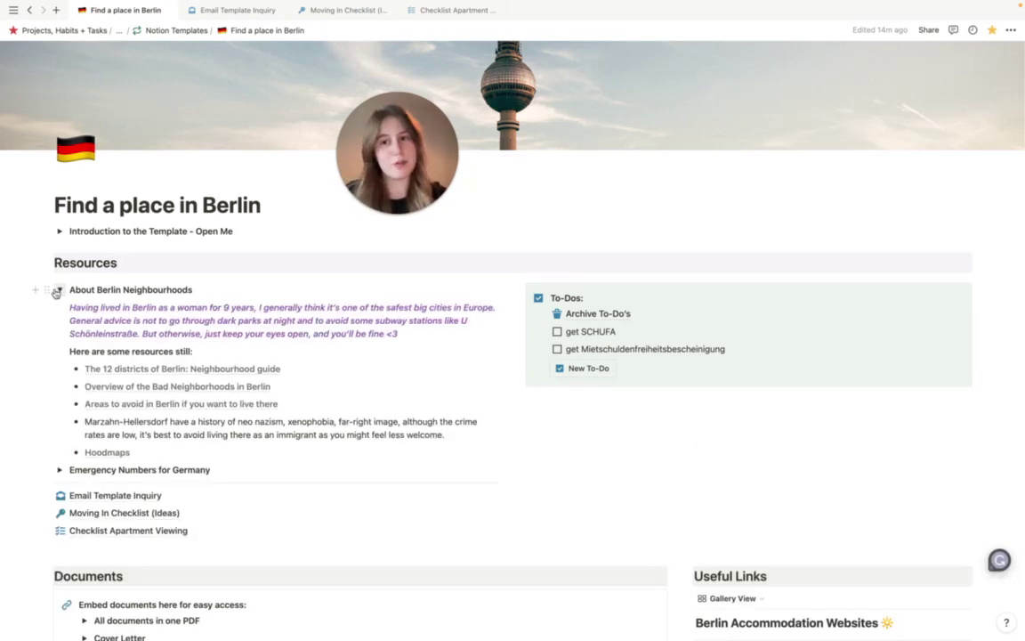
pyautogui.click(57, 290)
pyautogui.click(58, 307)
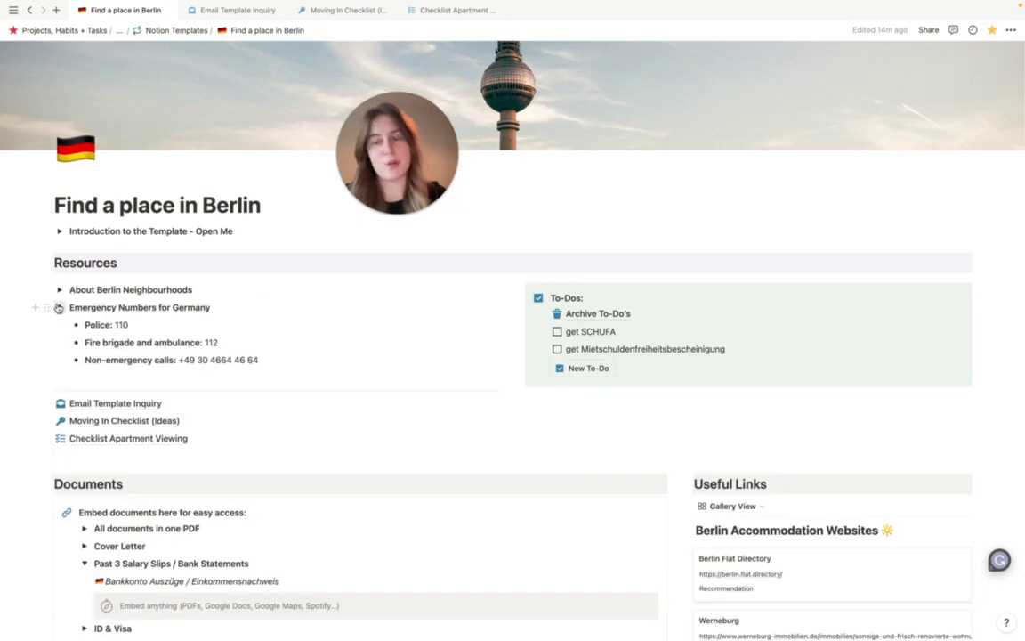
pyautogui.click(58, 307)
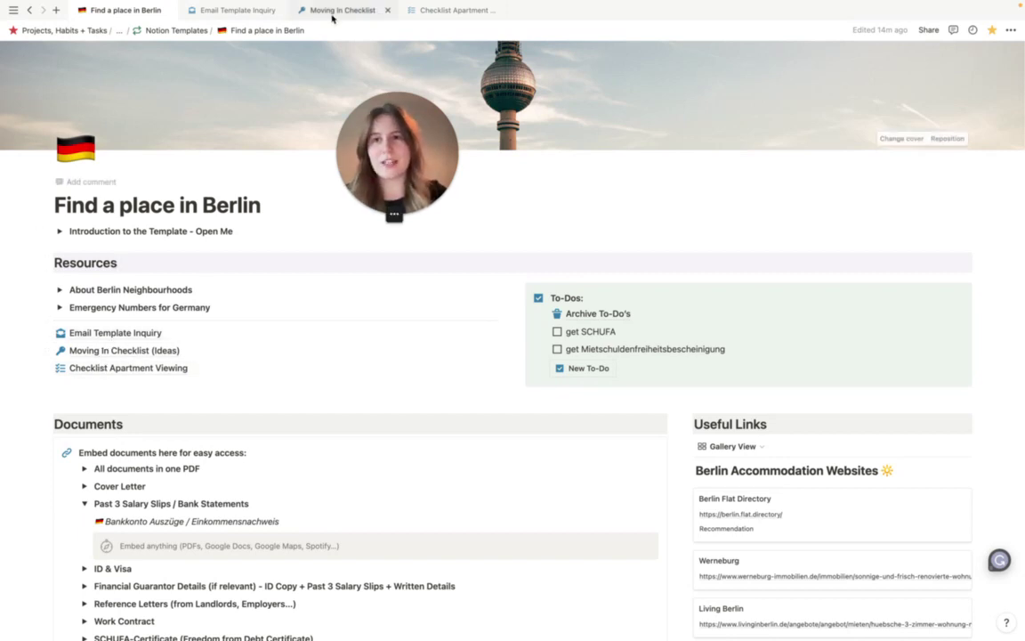
# Read through the Email Template Inquiry page, including its outreach tips and the German and English examples.
pyautogui.click(238, 13)
pyautogui.moveTo(395, 182); pyautogui.dragTo(688, 140)
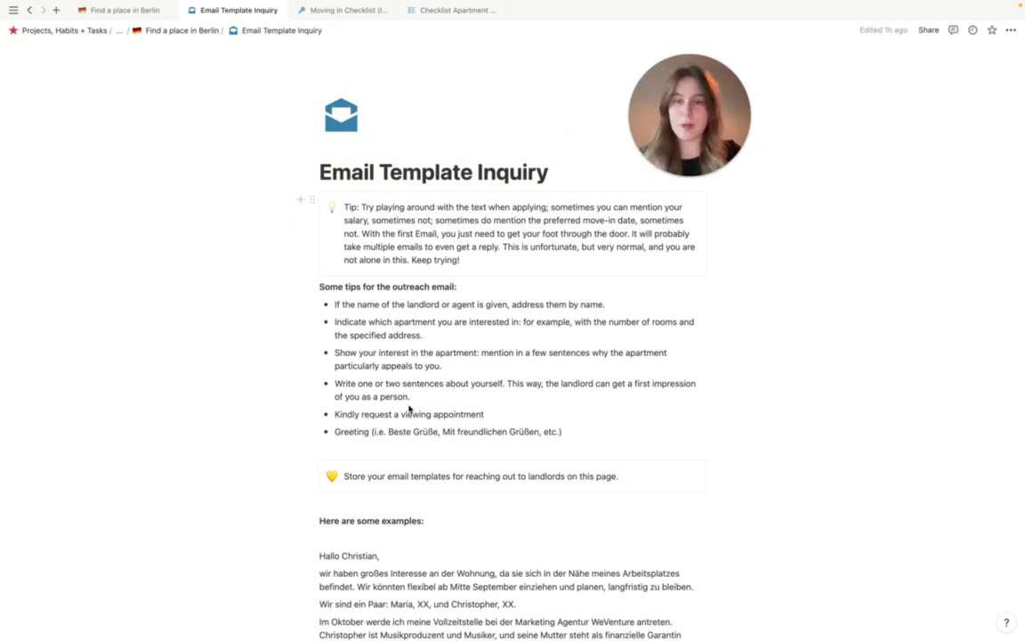
pyautogui.scroll(-10, 409, 408)
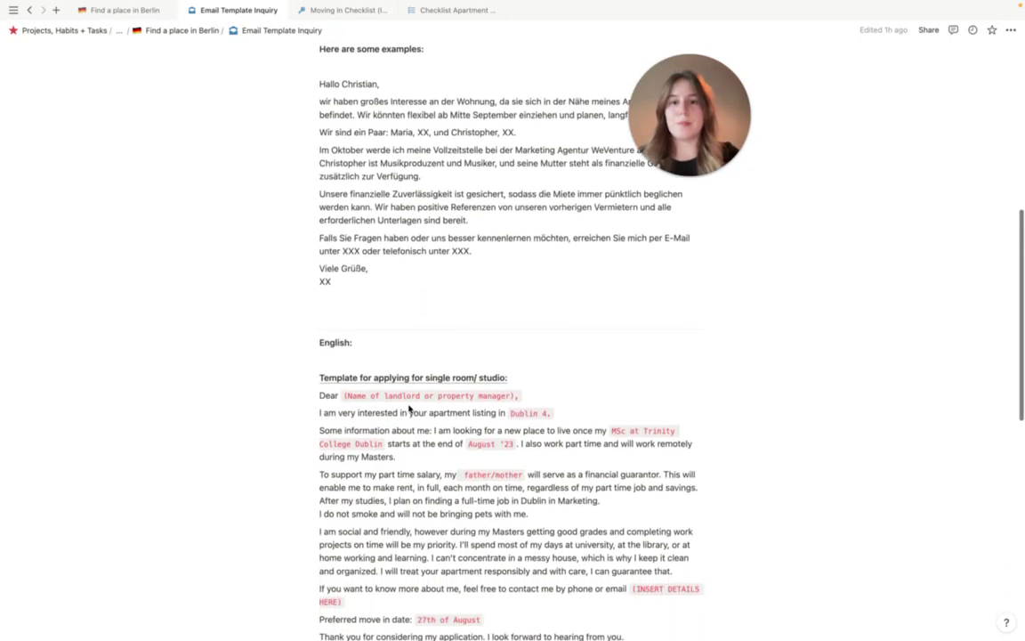
pyautogui.scroll(-12, 410, 409)
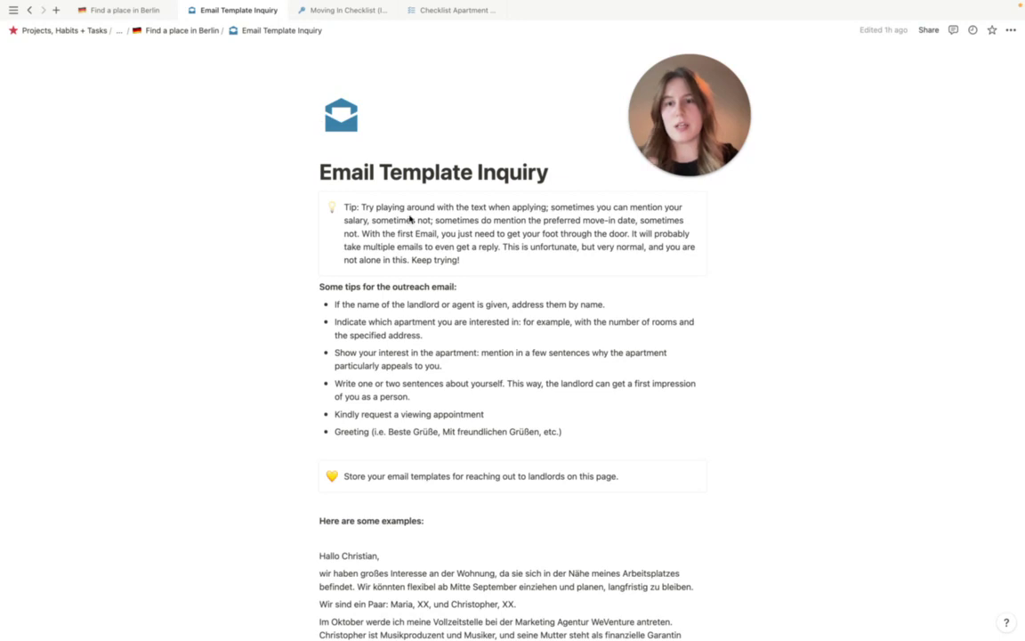
# Look over the Moving In Checklist (Ideas) page and its lists of household essentials.
pyautogui.click(345, 11)
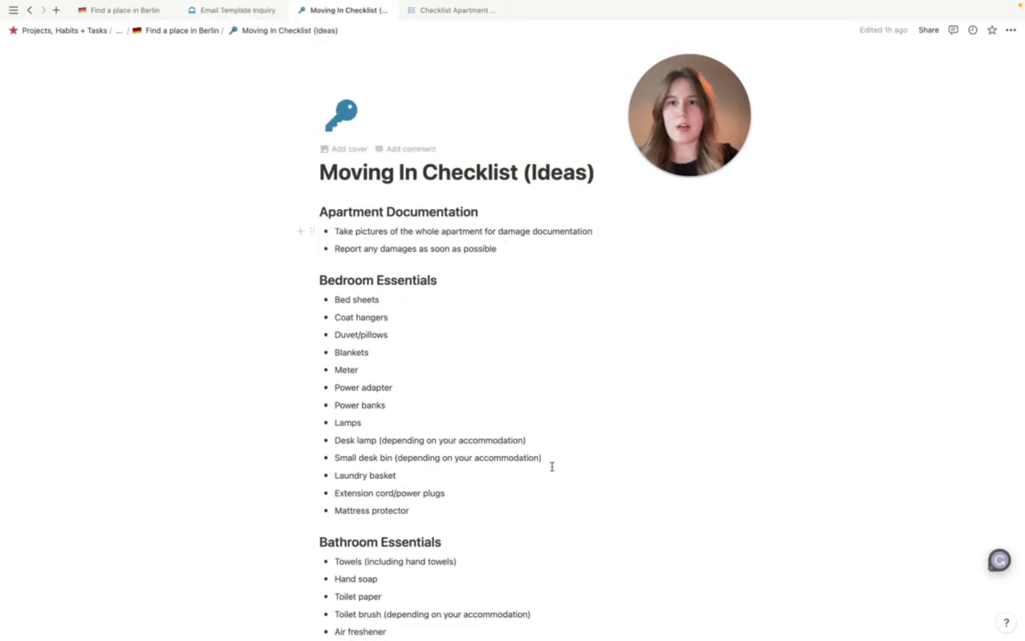
pyautogui.scroll(-9, 435, 416)
pyautogui.scroll(3, 436, 416)
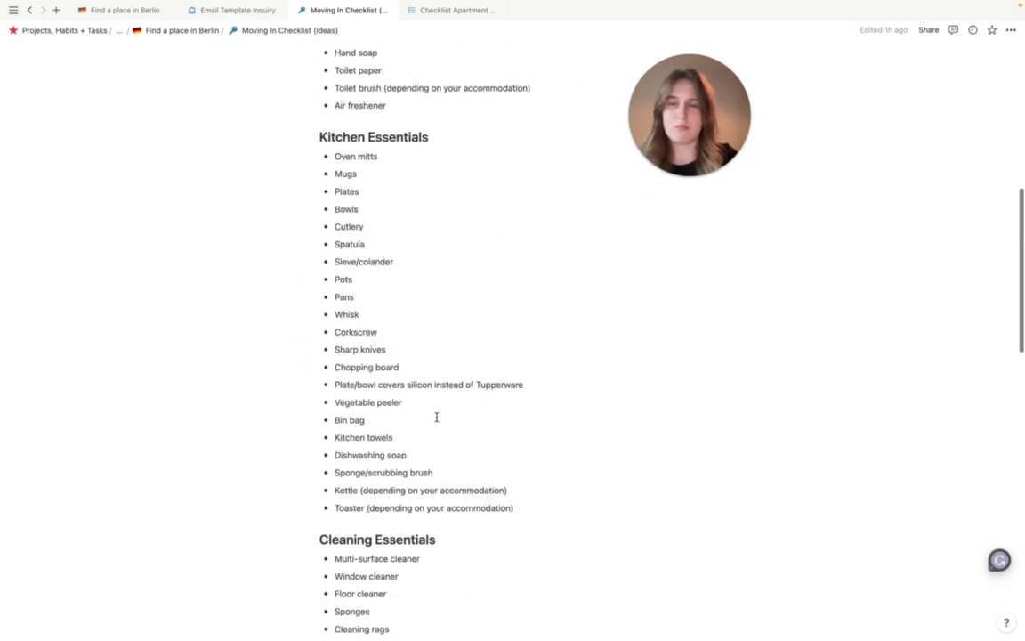
pyautogui.scroll(6, 435, 416)
# Look over the Checklist Apartment Viewing page and its questions for landlords or real estate agents.
pyautogui.click(444, 10)
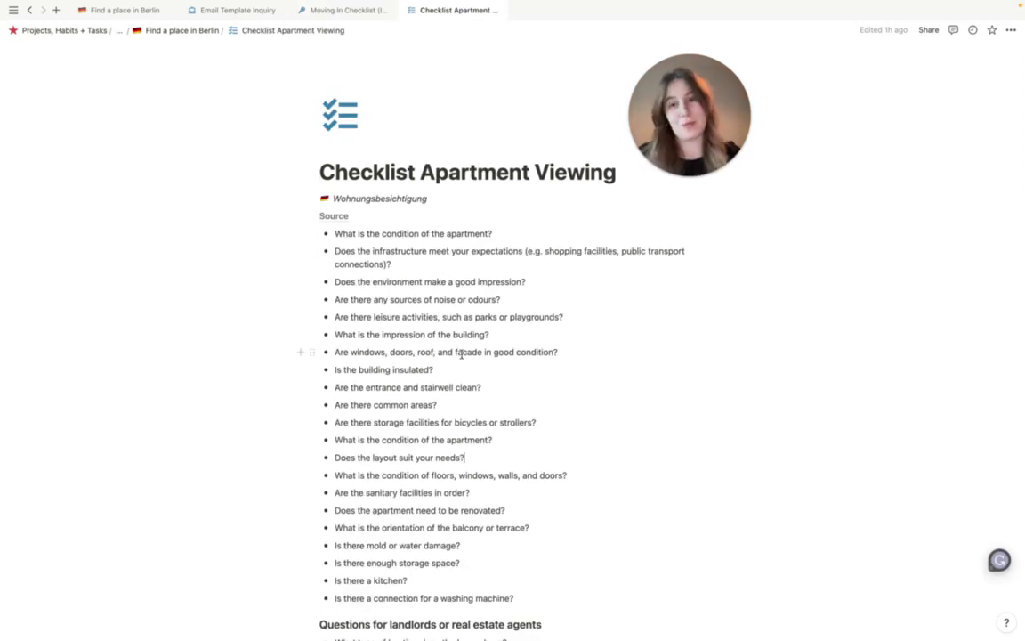
pyautogui.scroll(-5, 462, 355)
pyautogui.scroll(5, 462, 355)
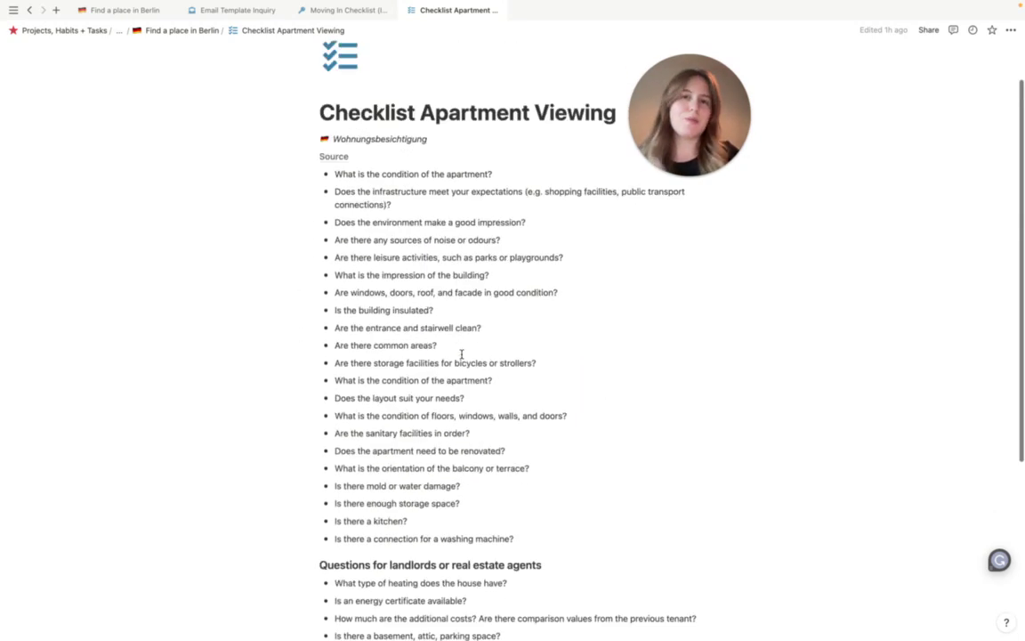
# Return to the Find a place in Berlin page and inspect the All documents in one PDF and Cover Letter toggles under Documents.
pyautogui.click(144, 9)
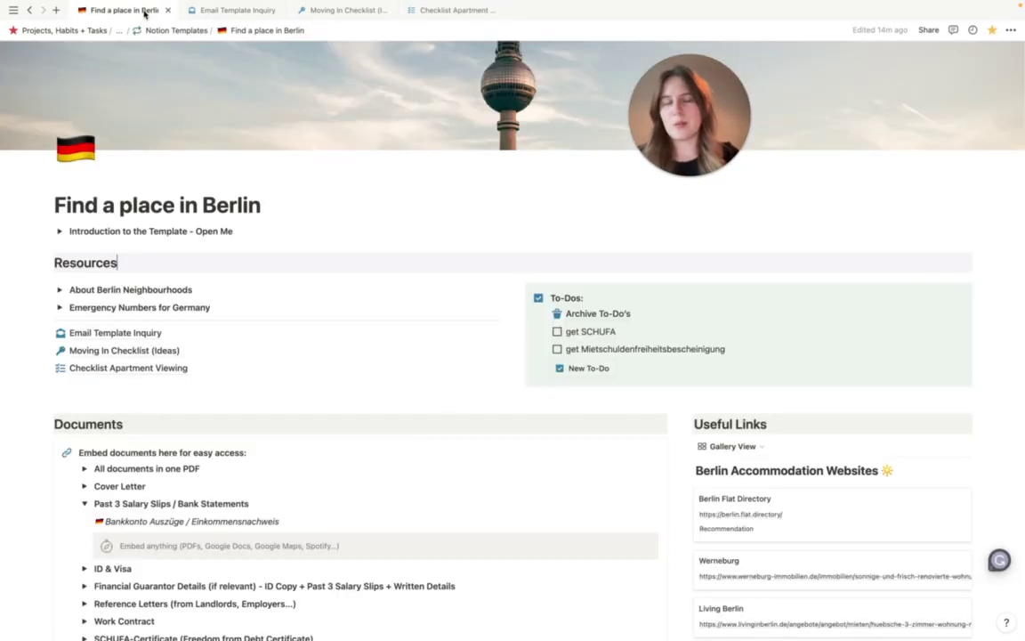
pyautogui.scroll(-3, 334, 306)
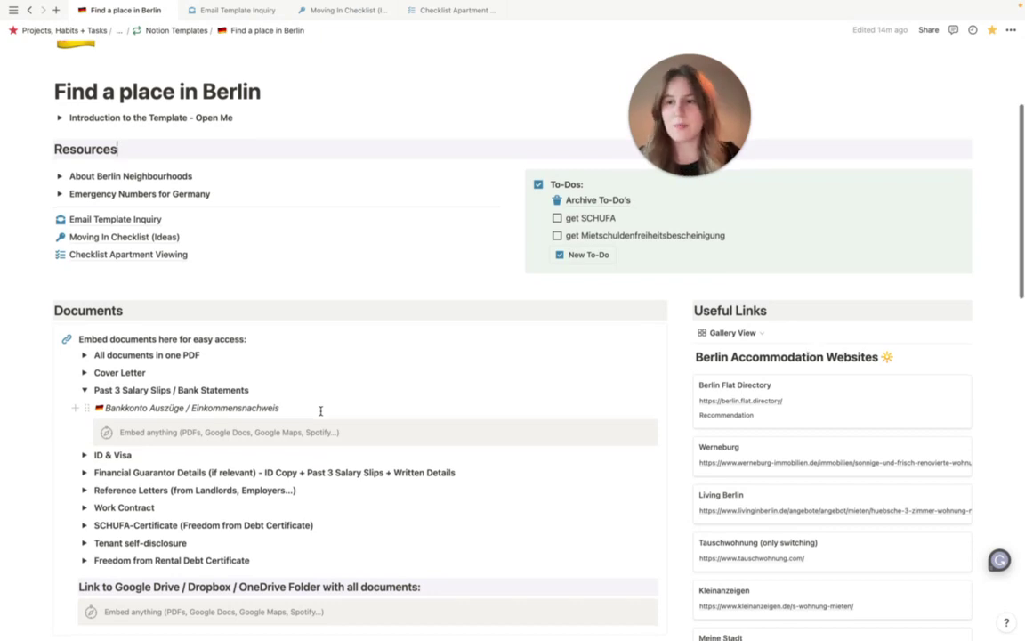
pyautogui.scroll(-3, 320, 410)
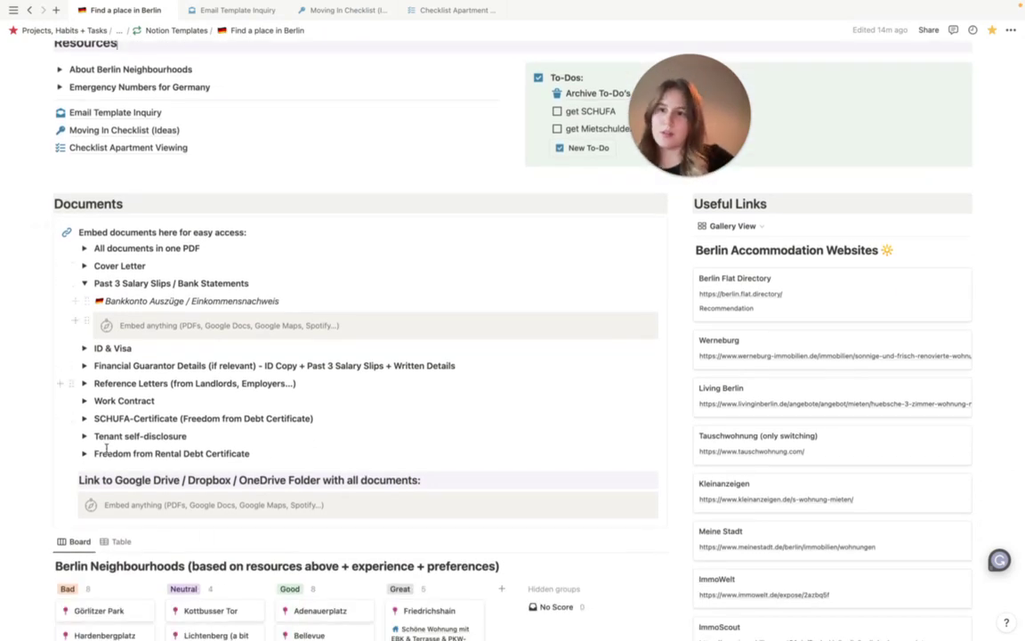
pyautogui.scroll(-2, 366, 311)
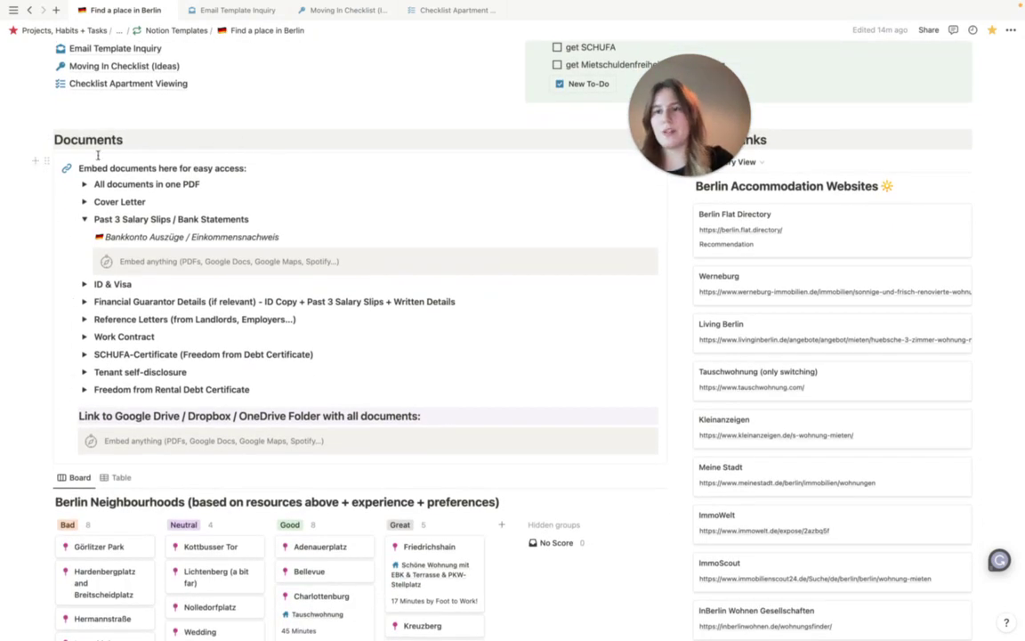
pyautogui.click(84, 185)
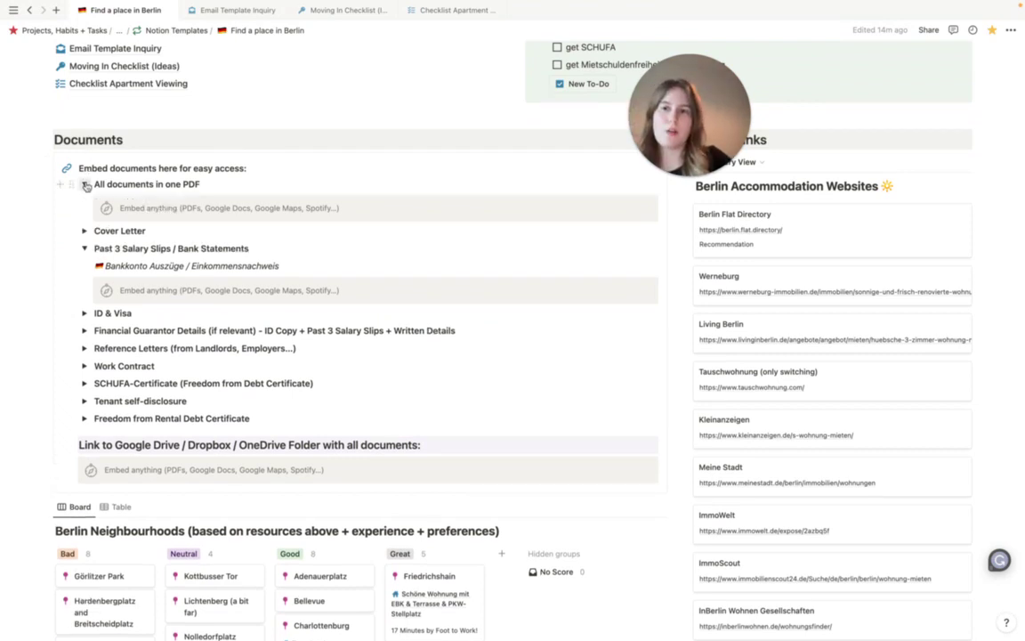
pyautogui.click(84, 184)
pyautogui.click(84, 202)
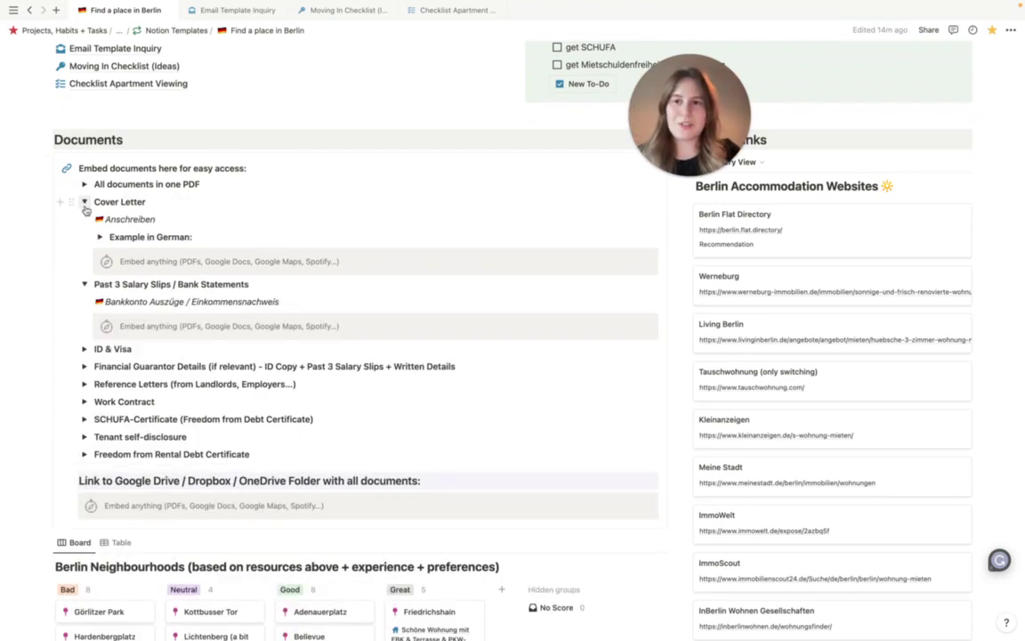
# Check the link and file upload options of the Cover Letter's embed block without adding a file.
pyautogui.click(148, 263)
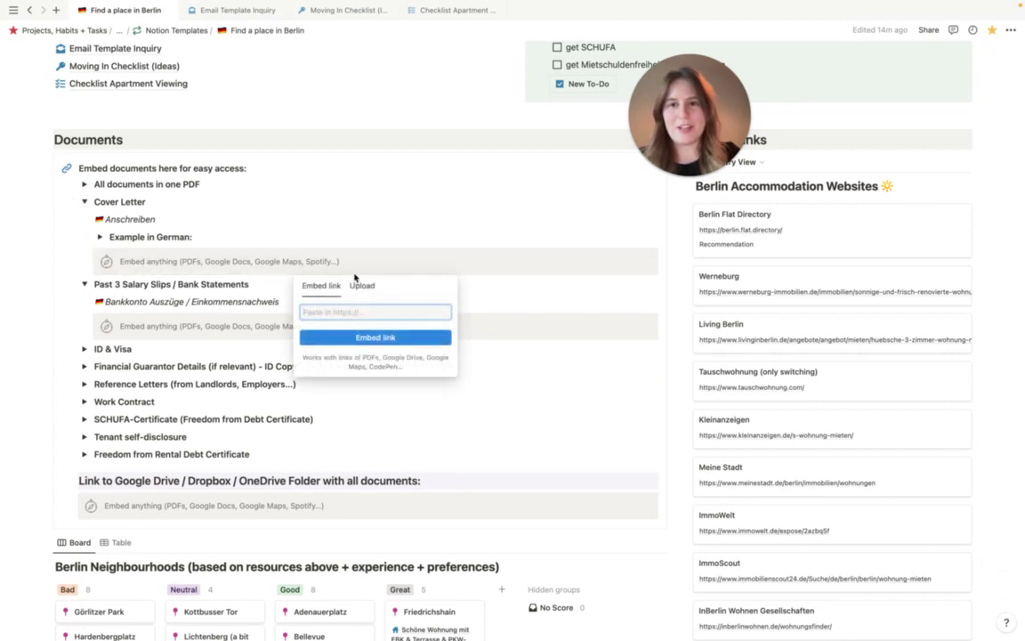
pyautogui.click(361, 286)
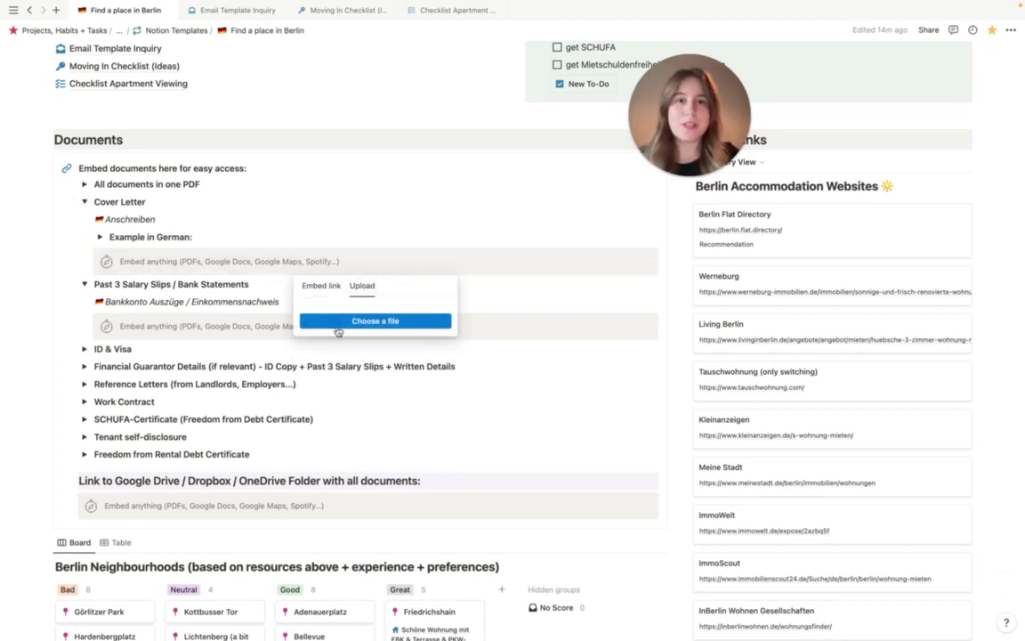
pyautogui.click(350, 246)
# Check the embed options for the Google Drive / Dropbox / OneDrive folder link, then dismiss them.
pyautogui.scroll(-4, 351, 246)
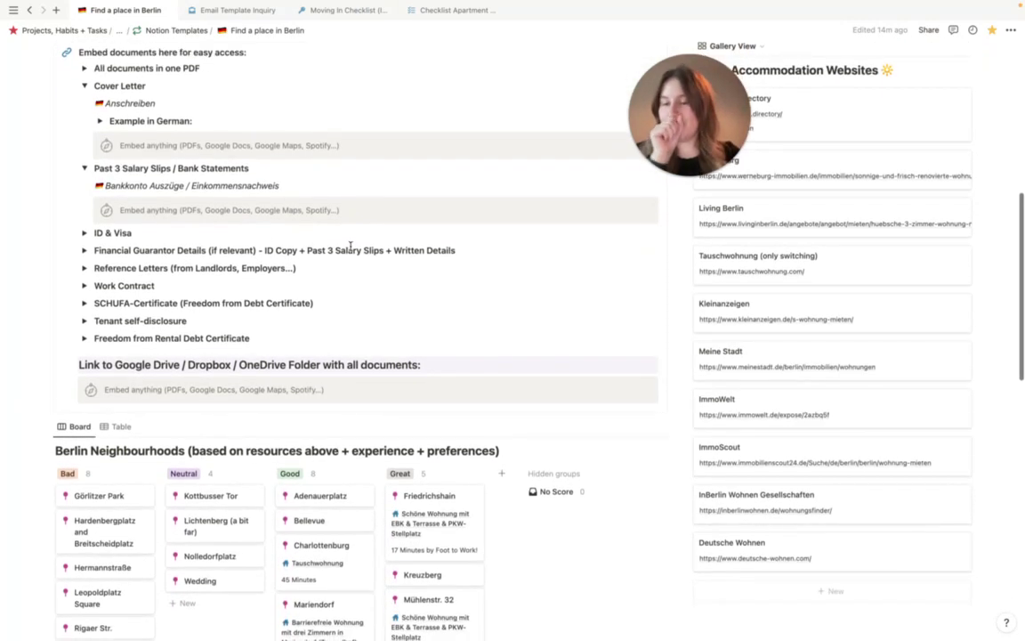
pyautogui.click(149, 363)
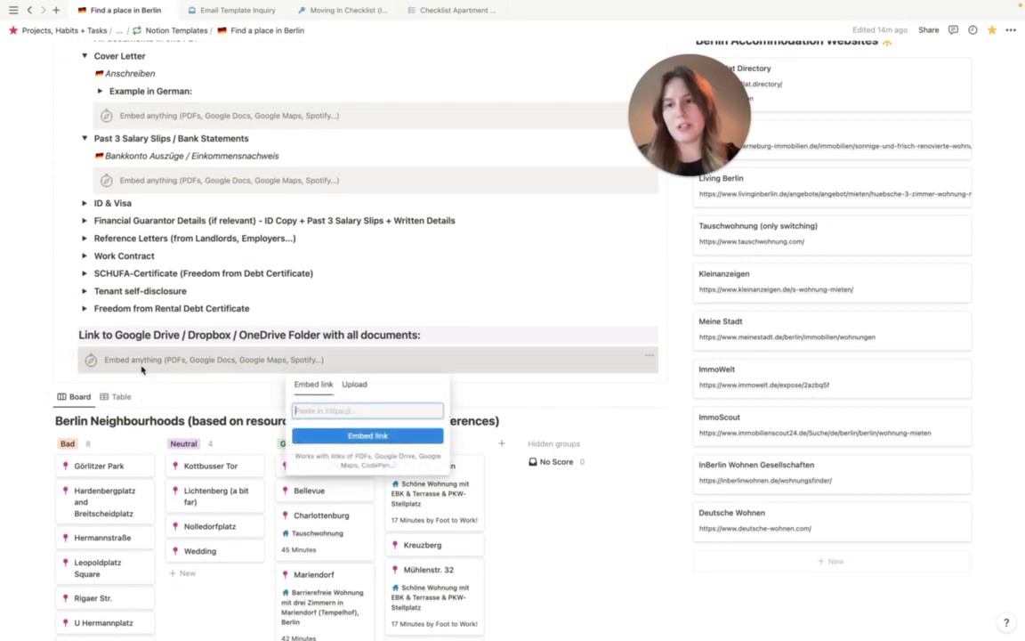
pyautogui.click(267, 362)
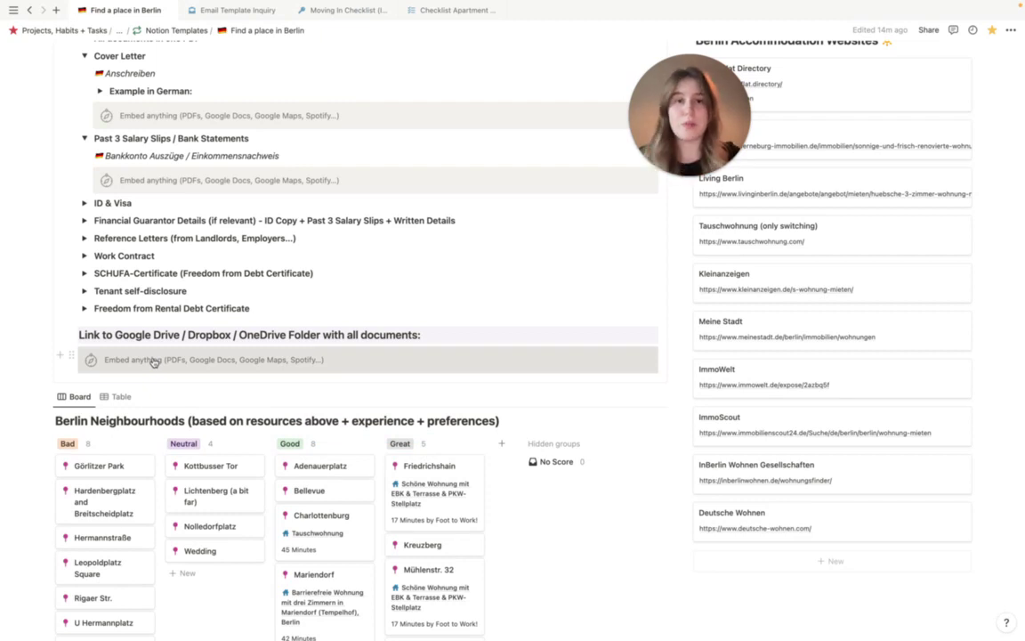
# Collapse the Cover Letter and Past 3 Salary Slips / Bank Statements toggles in the Documents section.
pyautogui.scroll(1, 284, 355)
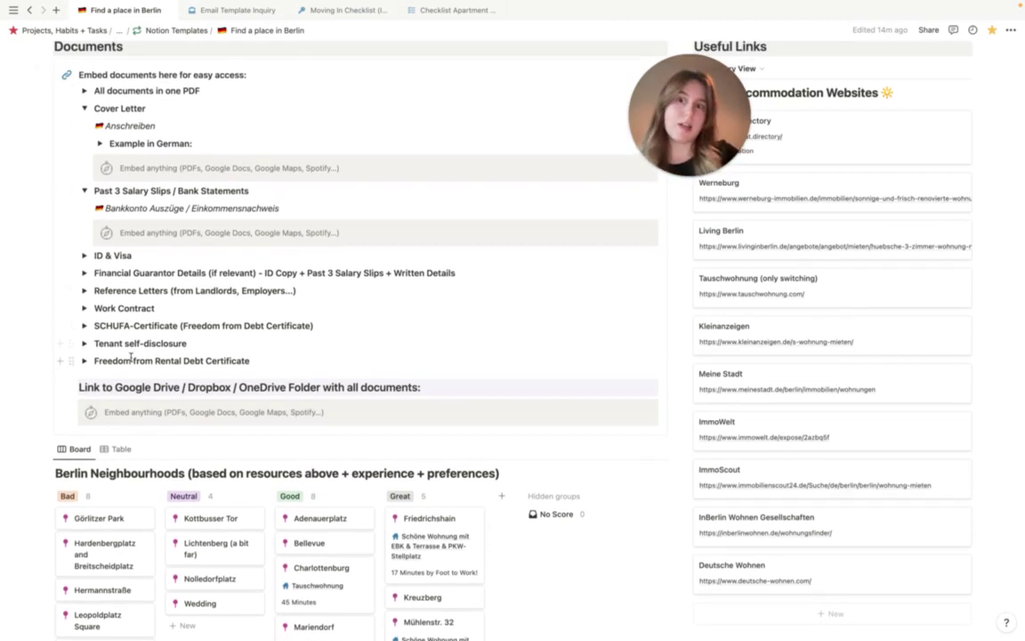
pyautogui.scroll(1, 161, 335)
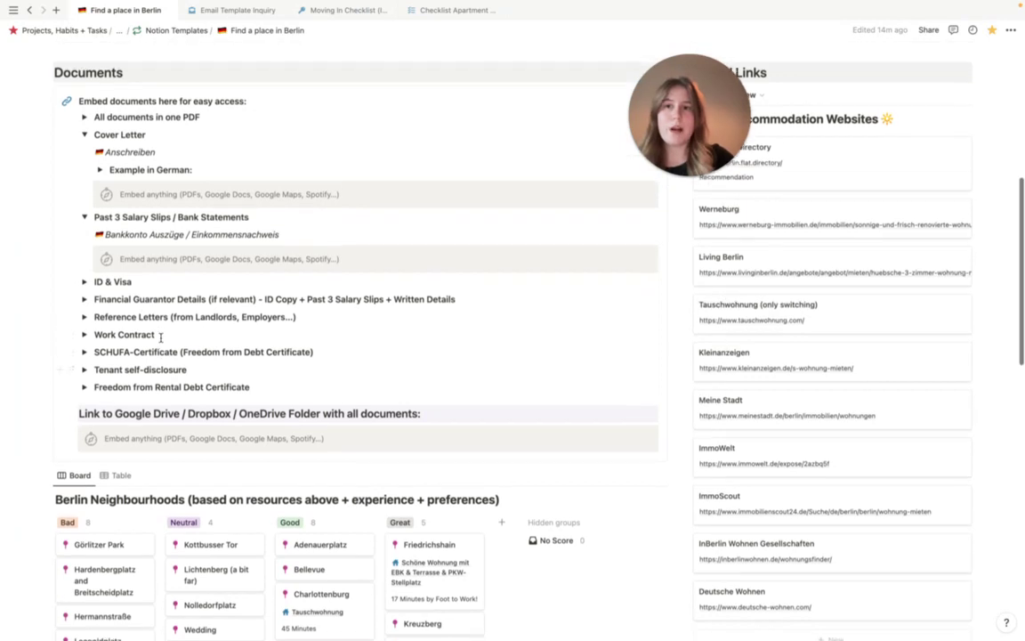
pyautogui.click(85, 135)
pyautogui.click(84, 157)
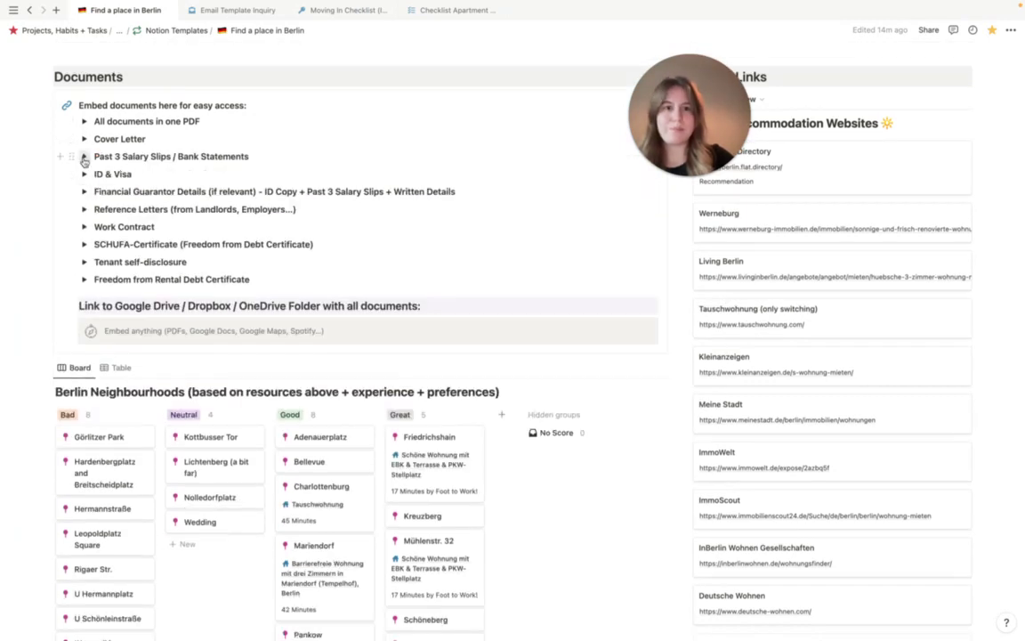
# Review the Berlin Accommodation Websites gallery under Useful Links.
pyautogui.moveTo(686, 115); pyautogui.dragTo(549, 119)
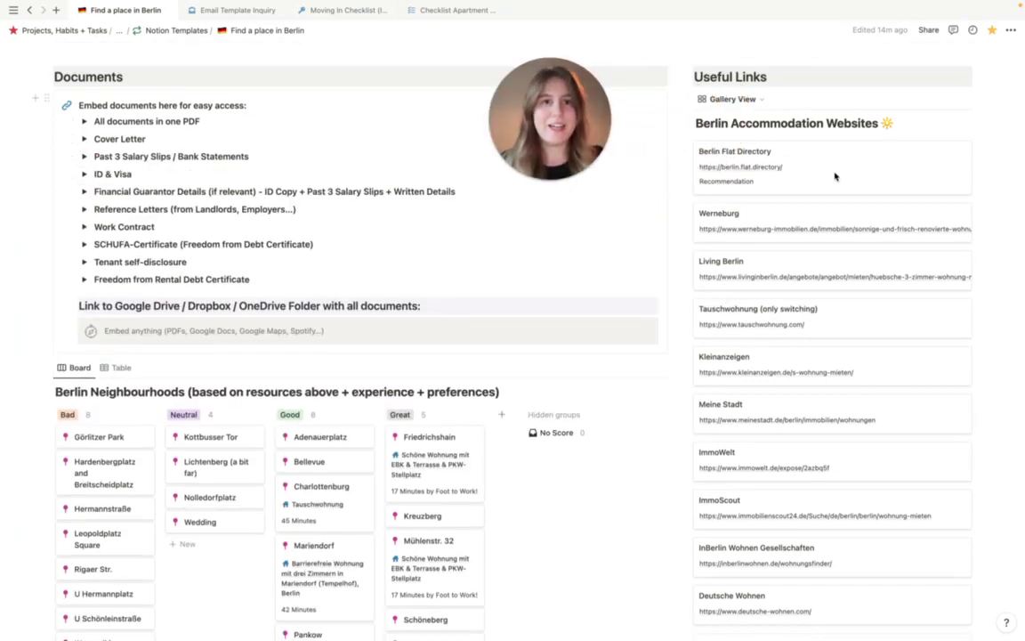
pyautogui.scroll(-1, 834, 176)
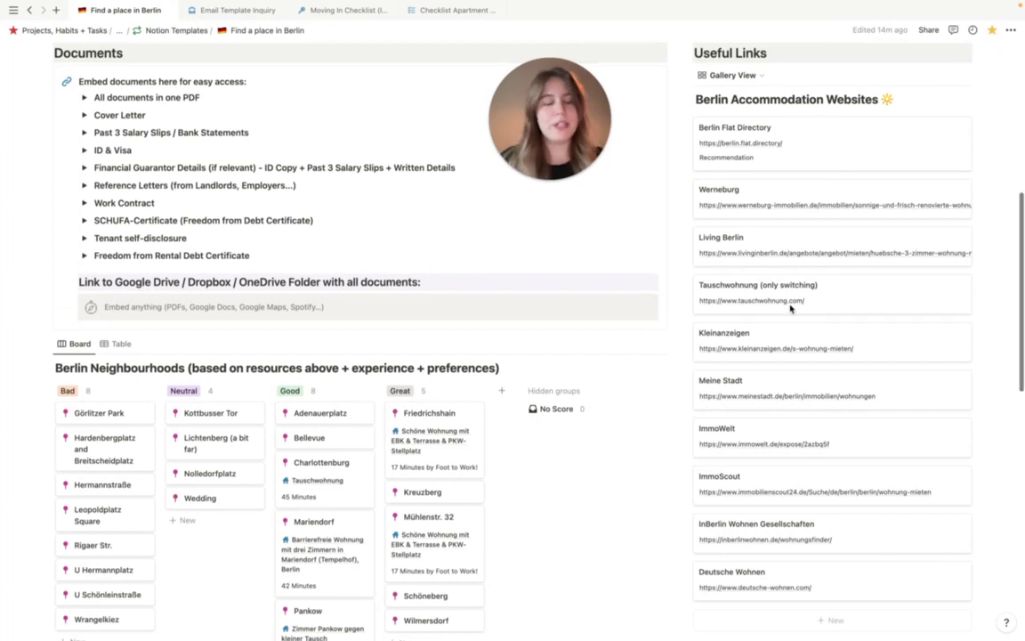
pyautogui.scroll(-1, 788, 267)
pyautogui.scroll(1, 780, 147)
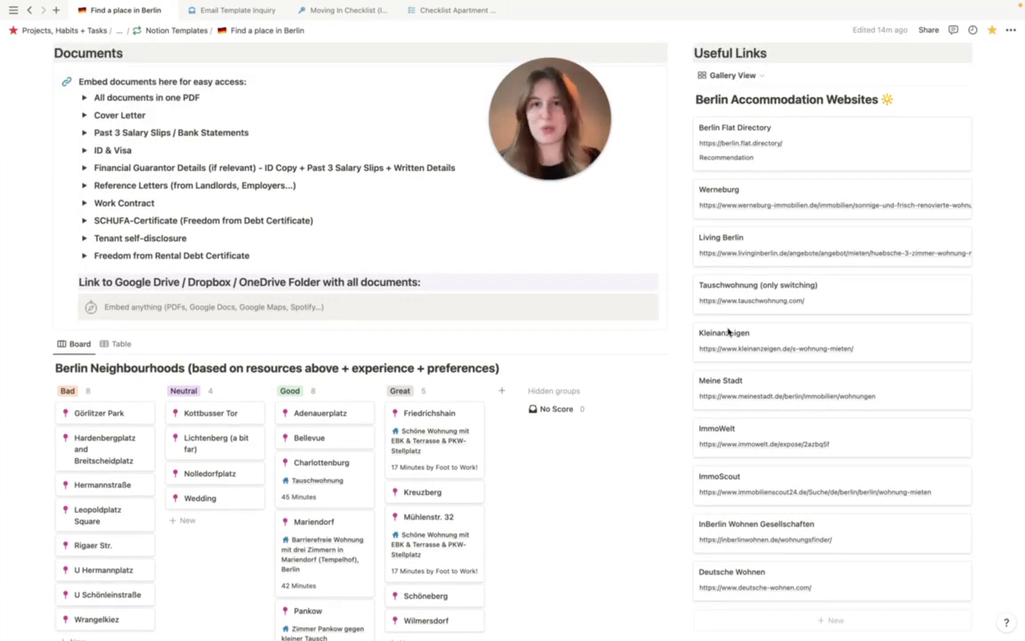
pyautogui.scroll(-2, 772, 381)
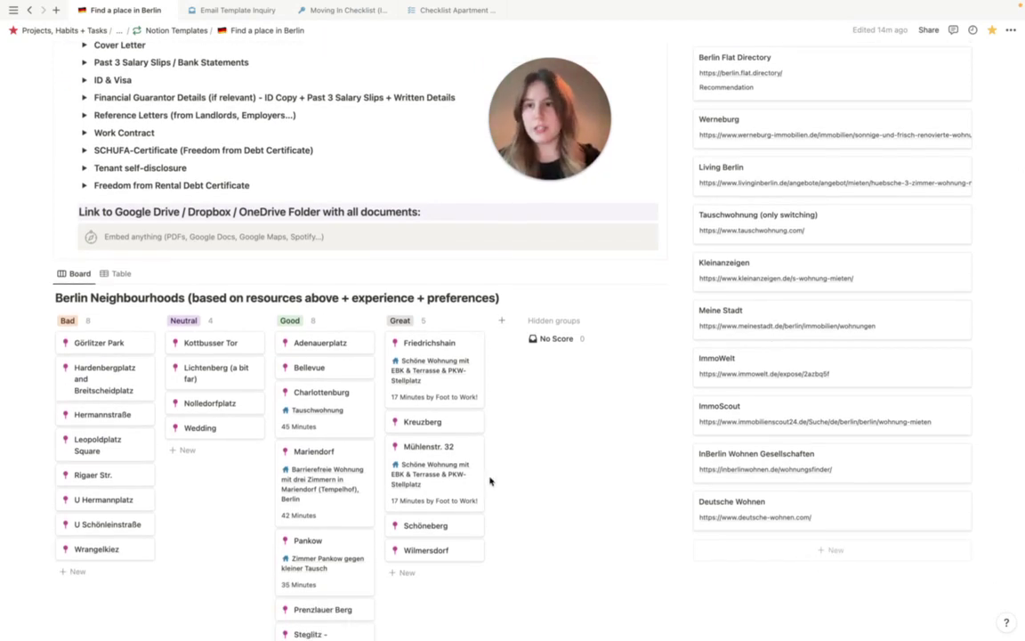
# Examine the Berlin Neighbourhoods board, with its areas grouped as Bad, Neutral, Good and Great.
pyautogui.scroll(-3, 490, 481)
pyautogui.scroll(-2, 146, 392)
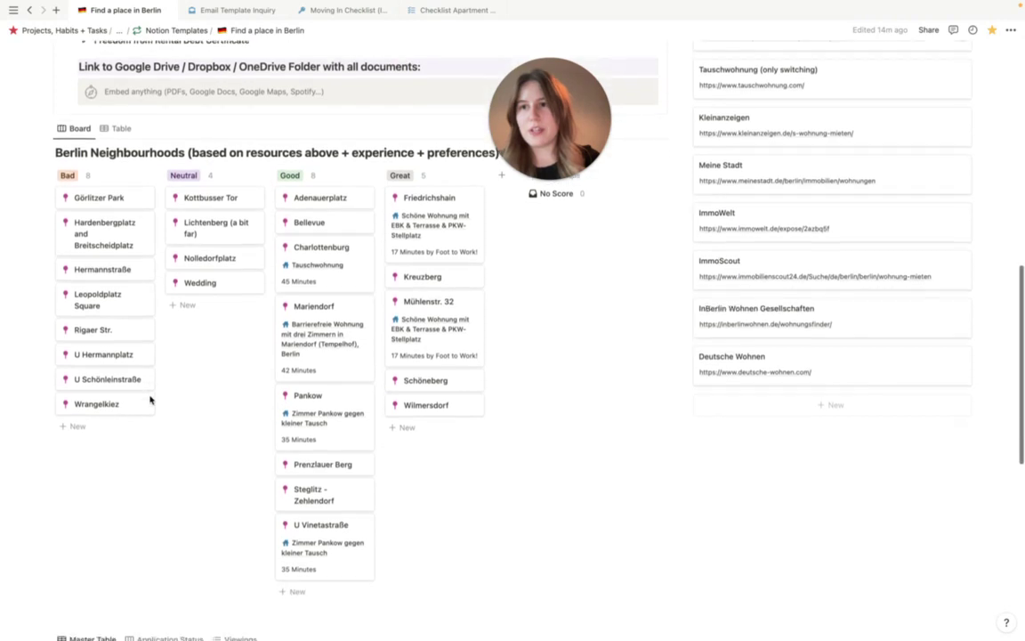
pyautogui.scroll(-1, 142, 391)
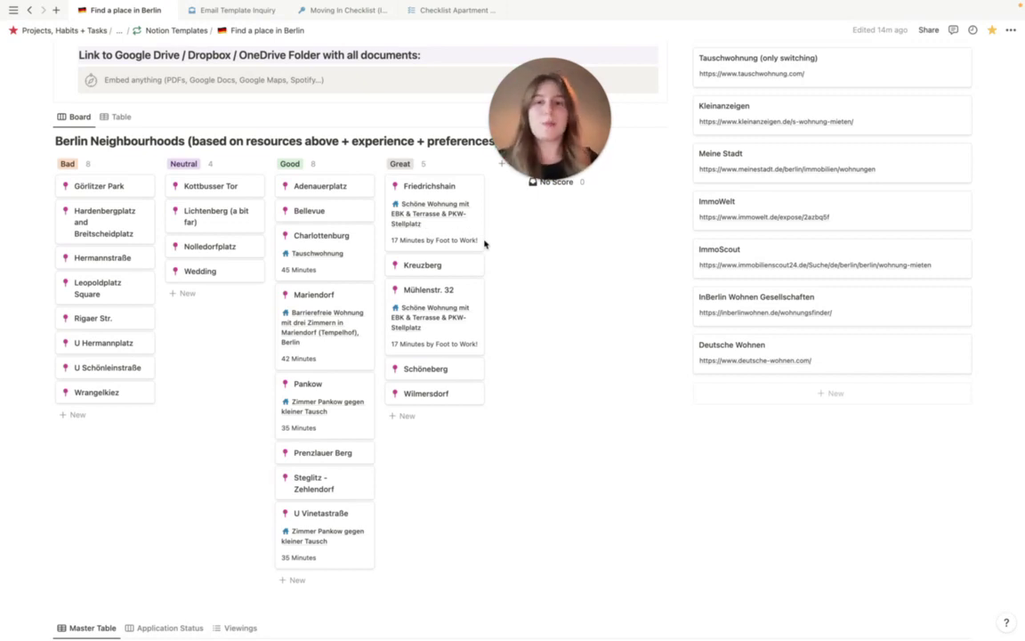
pyautogui.moveTo(430, 199)
pyautogui.mouseDown()
pyautogui.moveTo(254, 276)
pyautogui.moveTo(400, 250)
pyautogui.moveTo(418, 191)
pyautogui.mouseUp()
pyautogui.scroll(-1, 499, 413)
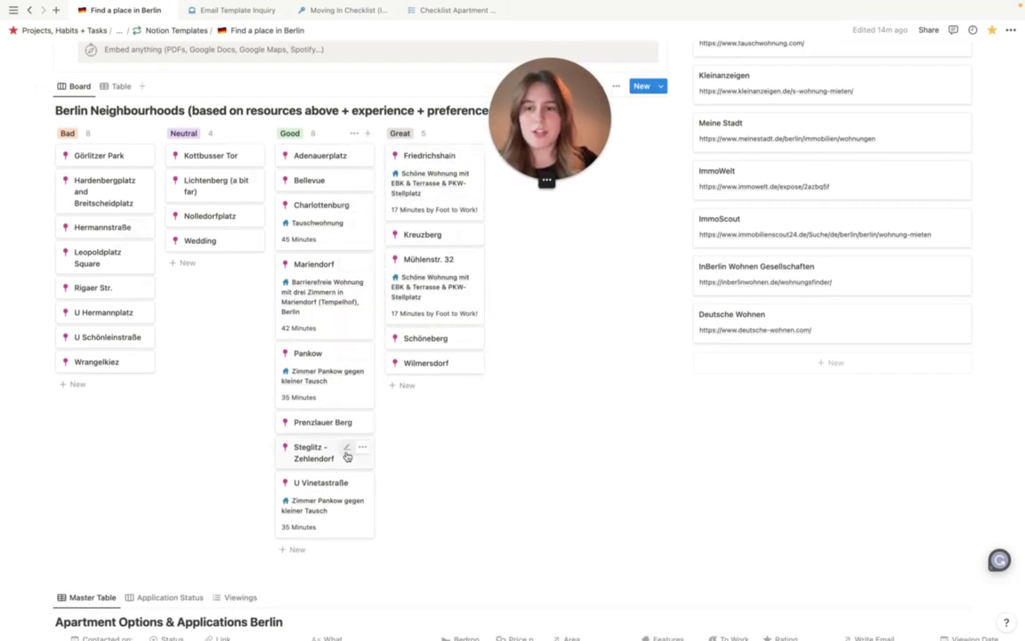
# View the Apartment Options & Applications Berlin master table and the Correspondence with Landlords list.
pyautogui.scroll(-8, 348, 457)
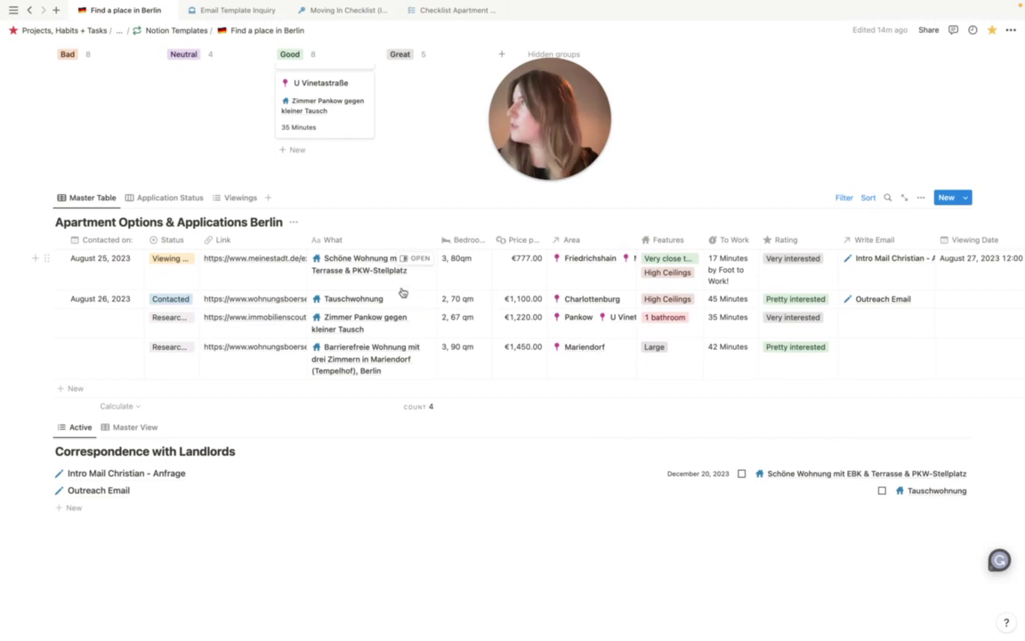
pyautogui.scroll(-1, 427, 347)
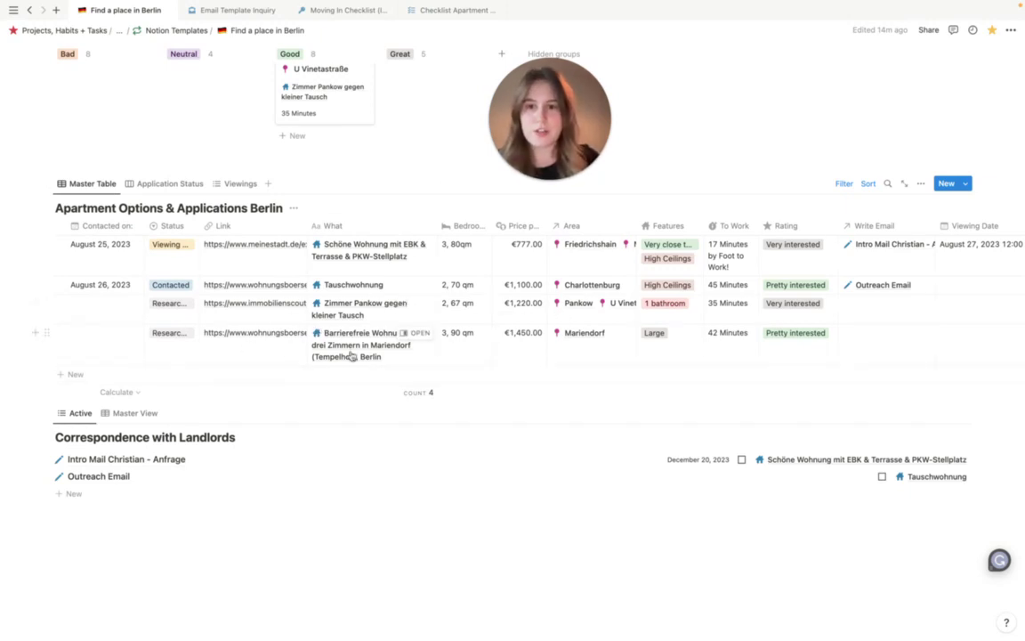
# Add a row named New Apartment Entry to the Apartment Options & Applications Berlin master table and open its page.
pyautogui.click(239, 380)
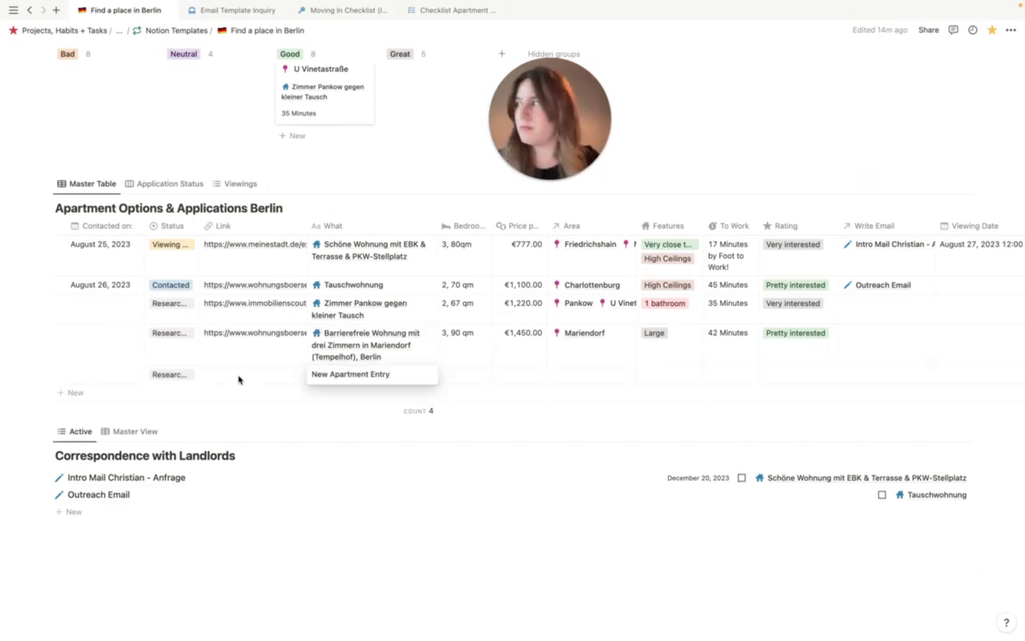
pyautogui.press('Return')
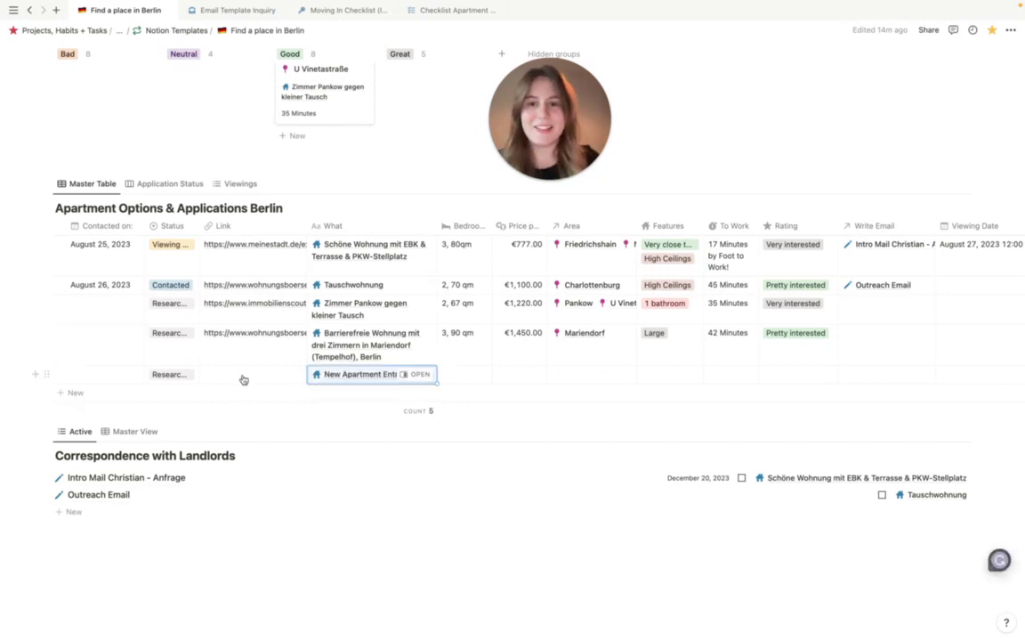
pyautogui.click(415, 380)
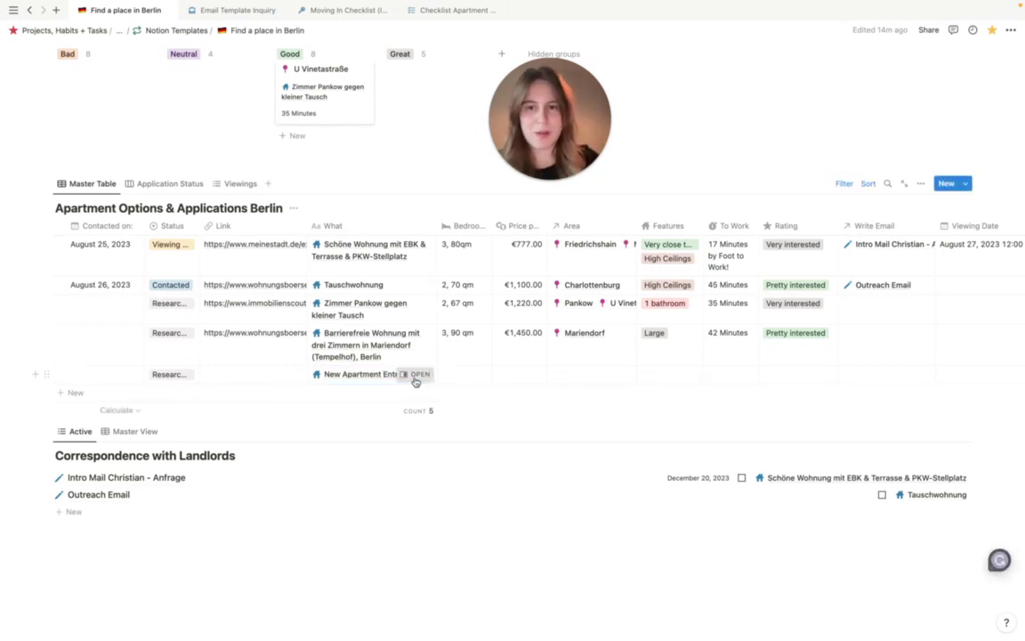
pyautogui.click(414, 379)
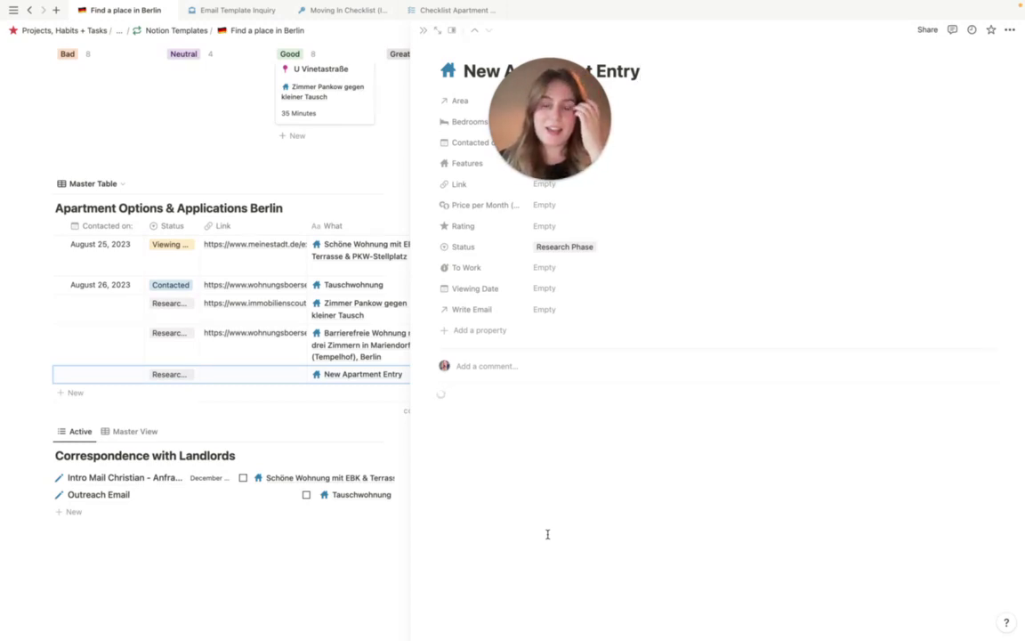
pyautogui.moveTo(566, 96); pyautogui.dragTo(232, 88)
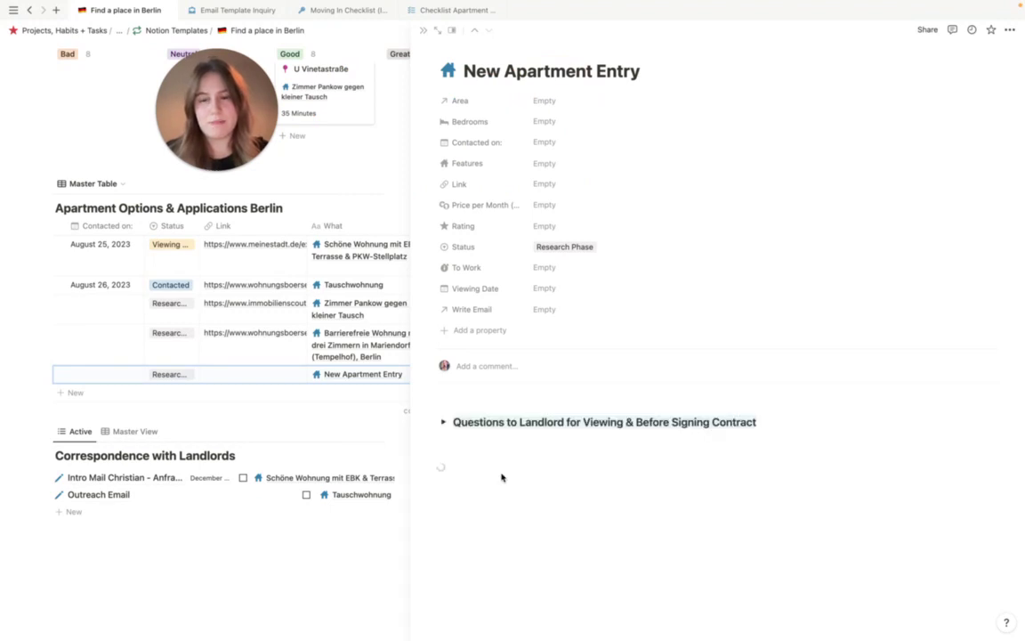
# Examine the new entry's page, covering its properties, Viewing Info, To-Do's, Why us? cards, linked tables and tenant notes, and close it.
pyautogui.scroll(-5, 588, 487)
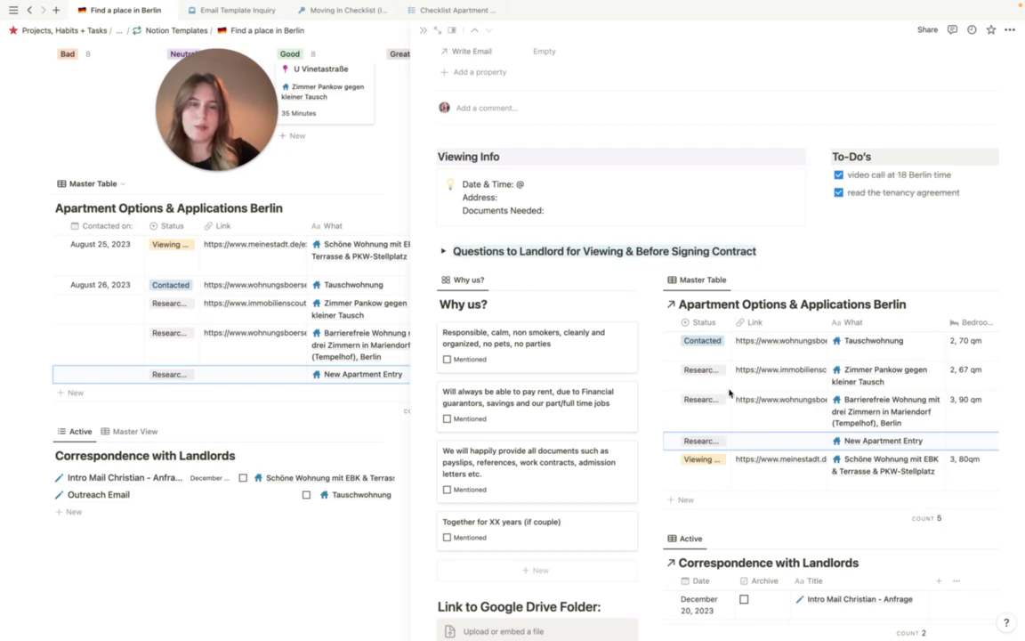
pyautogui.scroll(-2, 754, 368)
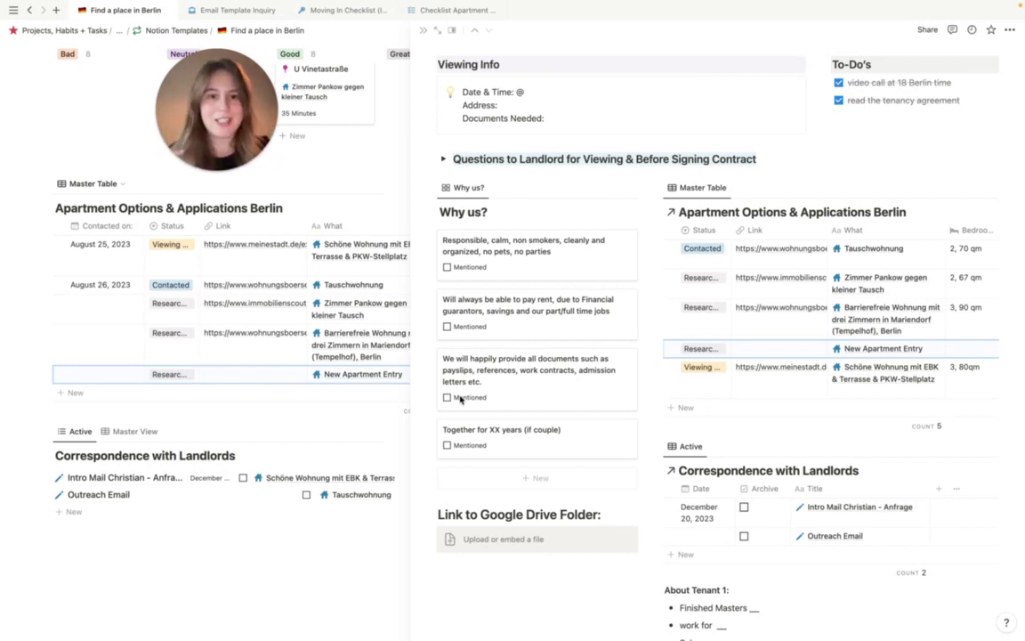
pyautogui.scroll(1, 584, 433)
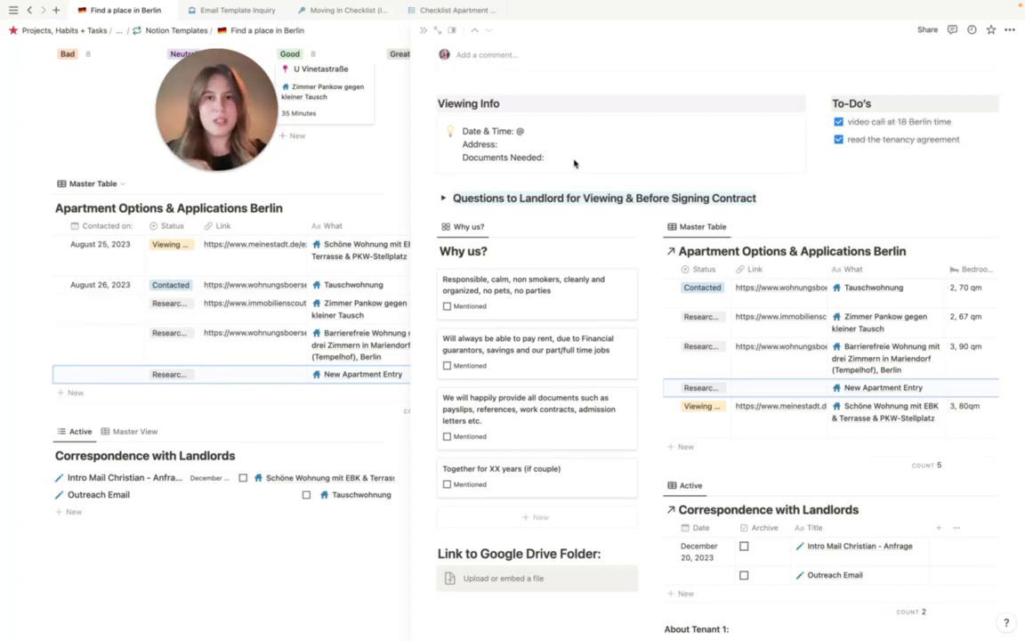
pyautogui.scroll(5, 574, 163)
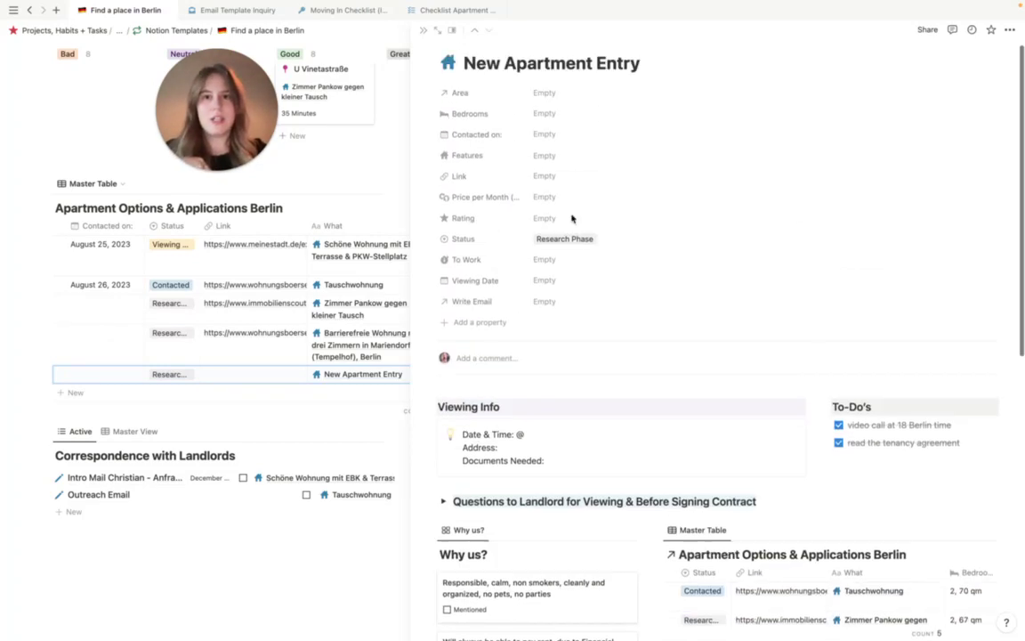
pyautogui.click(559, 291)
pyautogui.press('Escape')
pyautogui.scroll(-3, 920, 310)
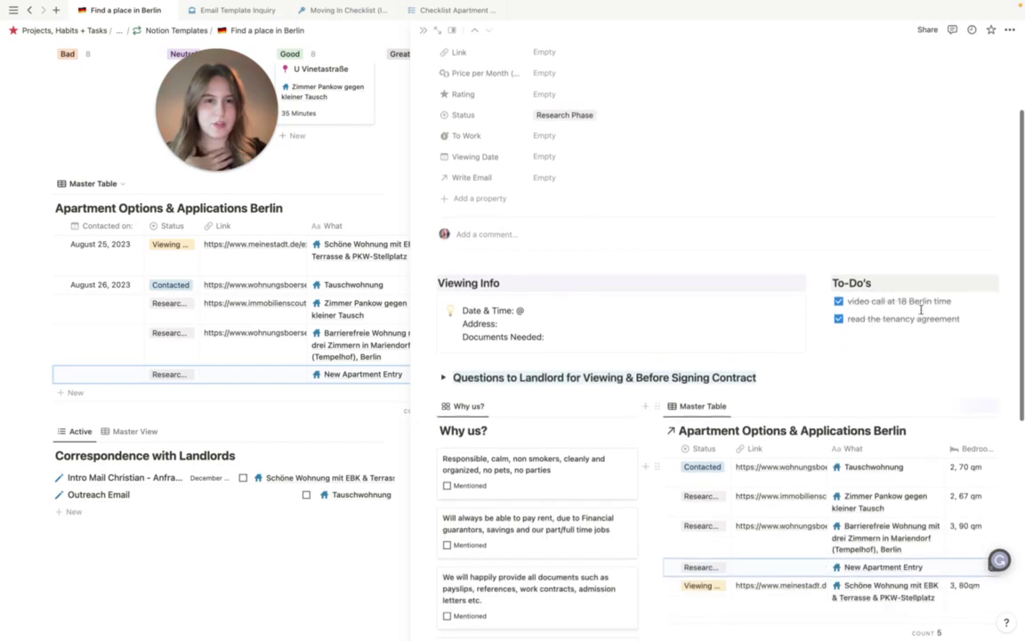
pyautogui.scroll(-8, 920, 310)
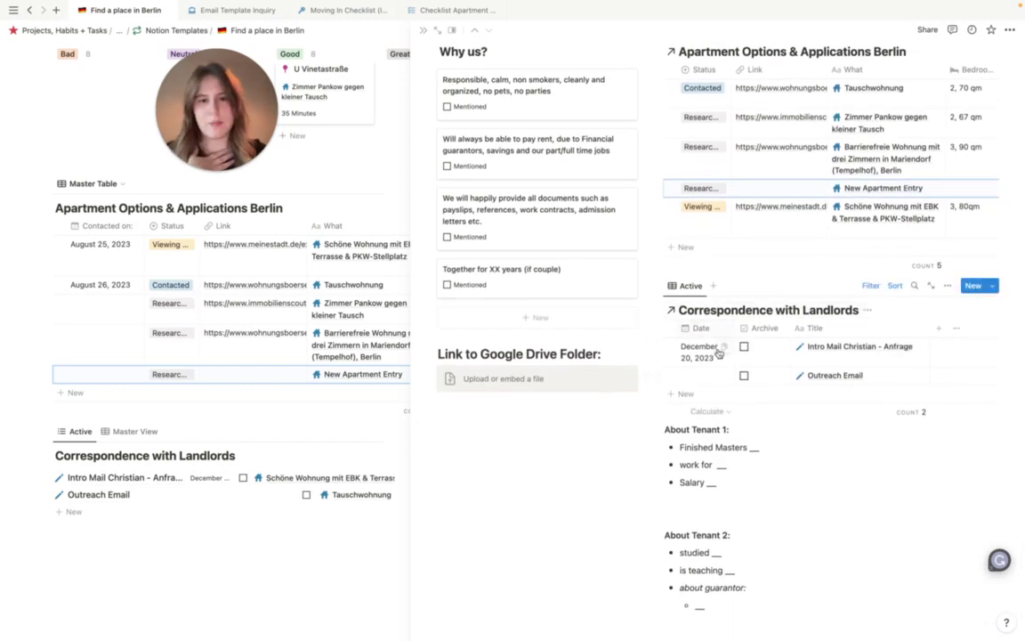
pyautogui.scroll(-1, 729, 374)
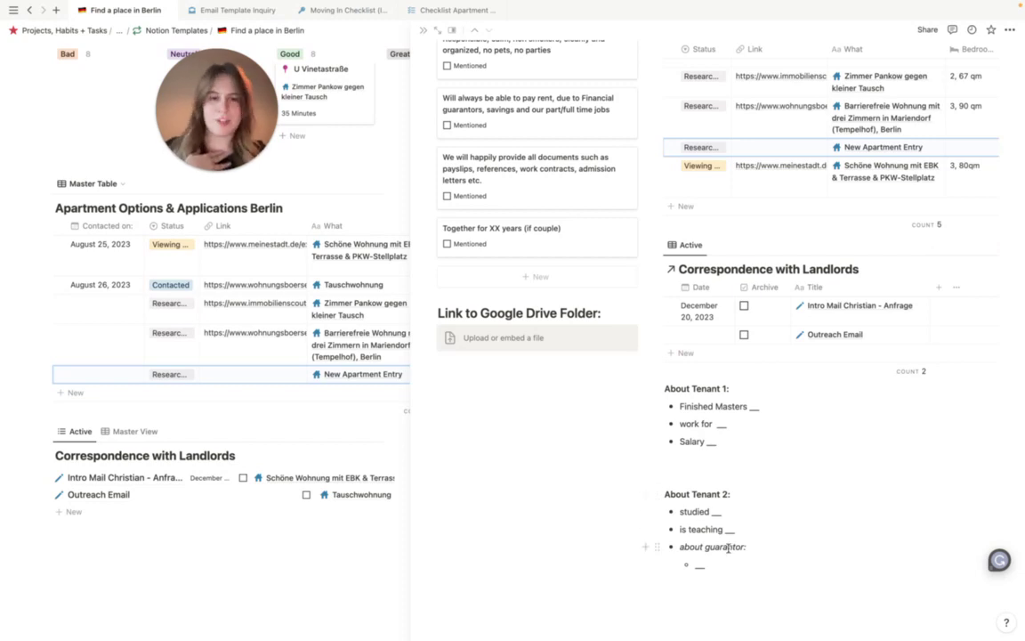
pyautogui.click(422, 36)
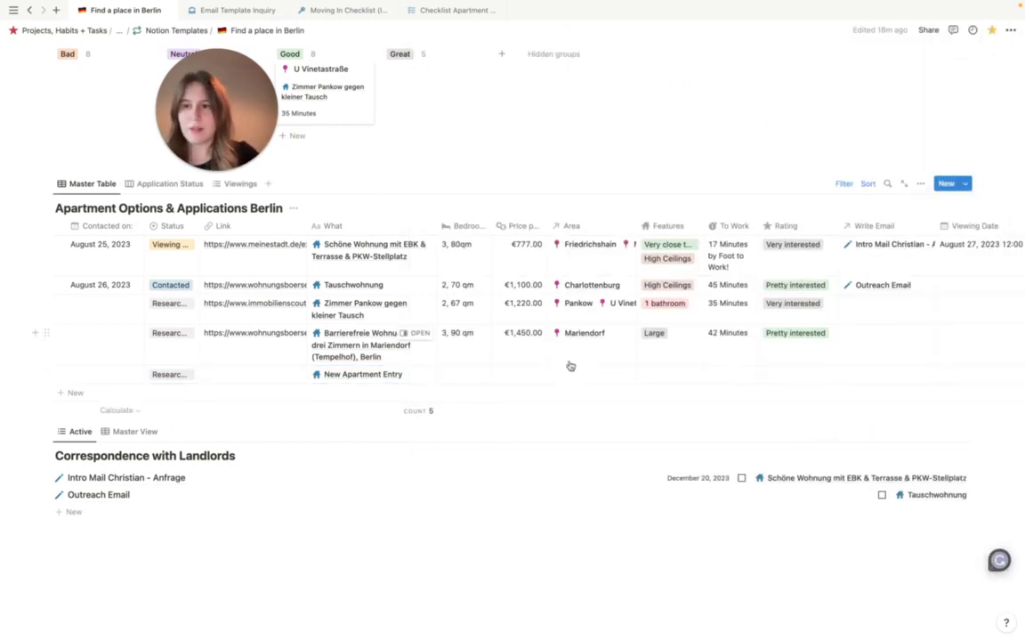
# Go through the Link, Contacted on, Bedrooms, Price and Area fields of the New Apartment Entry row without filling them in.
pyautogui.click(234, 373)
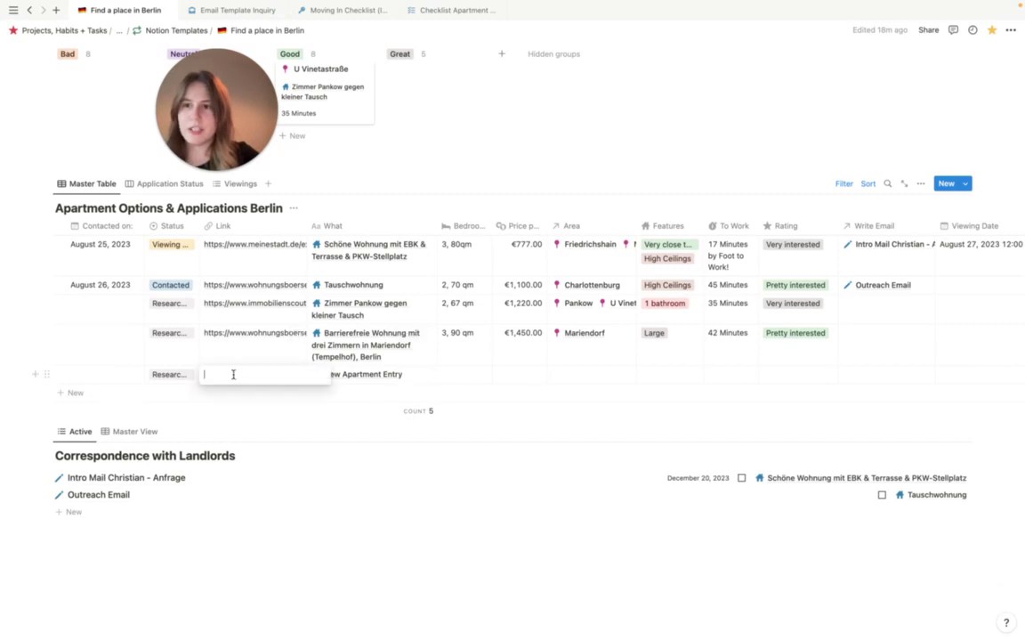
pyautogui.press('Escape')
pyautogui.click(81, 377)
pyautogui.press('Escape')
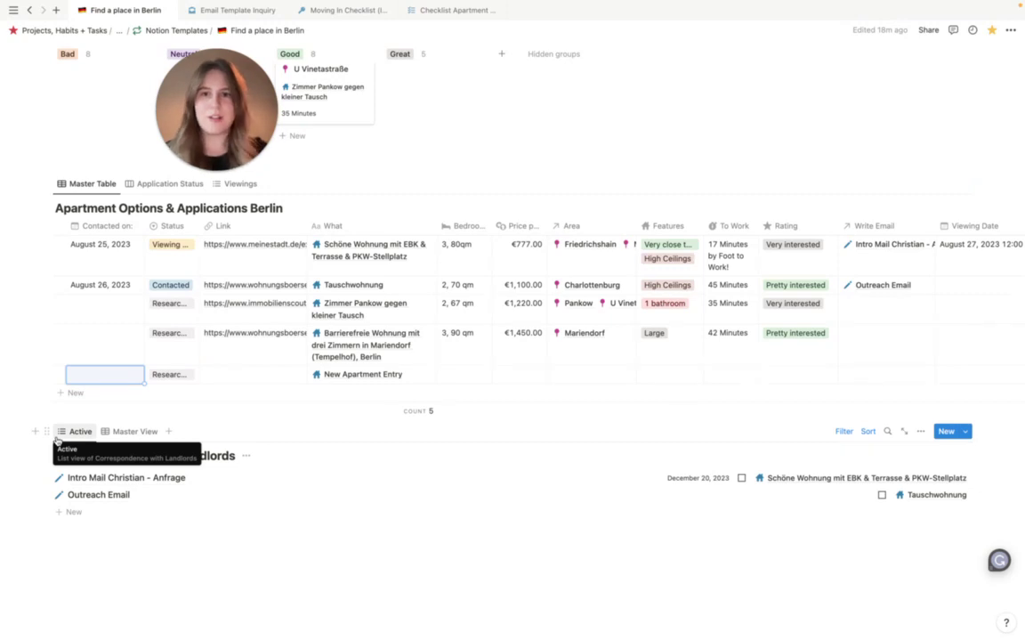
pyautogui.click(458, 377)
pyautogui.press('Escape')
pyautogui.click(531, 375)
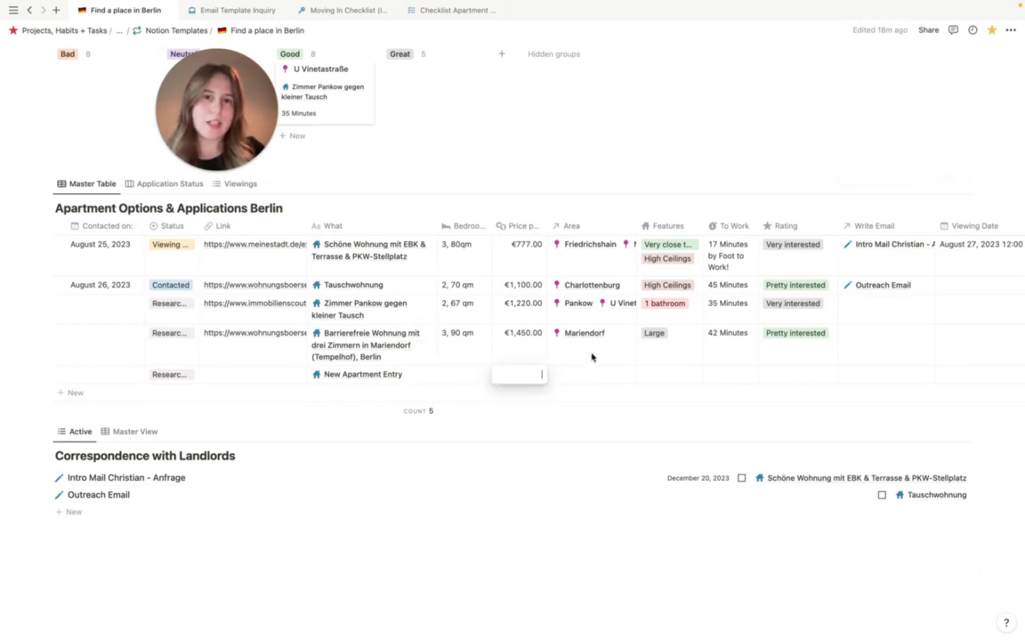
pyautogui.press('Escape')
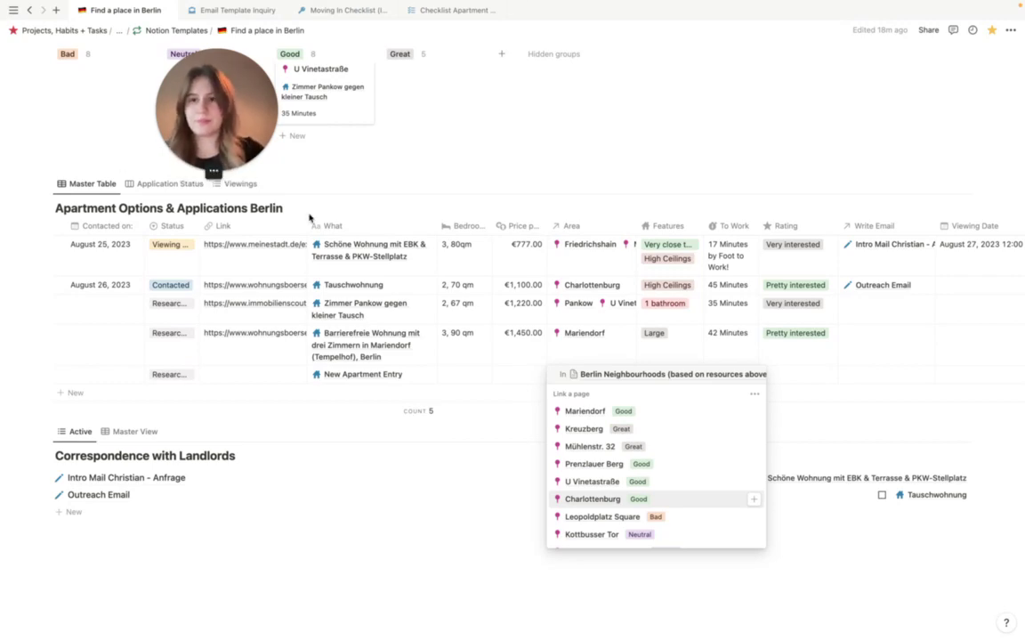
pyautogui.press('Escape')
# Compare the scores on the Berlin Neighbourhoods board with the areas offered for the New Apartment Entry row.
pyautogui.scroll(10, 309, 267)
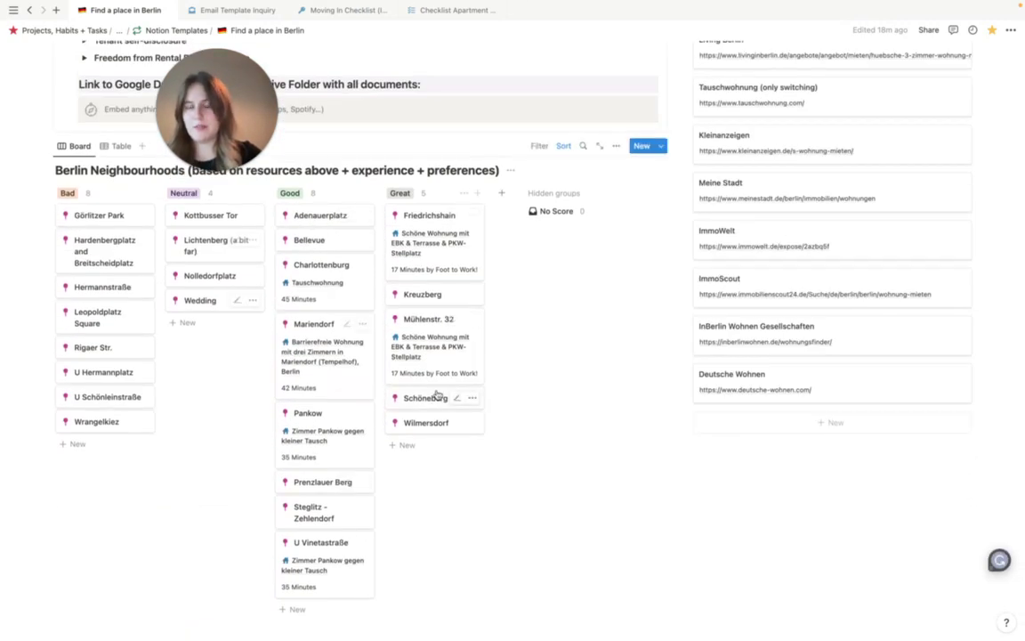
pyautogui.scroll(1, 436, 394)
pyautogui.scroll(-6, 400, 359)
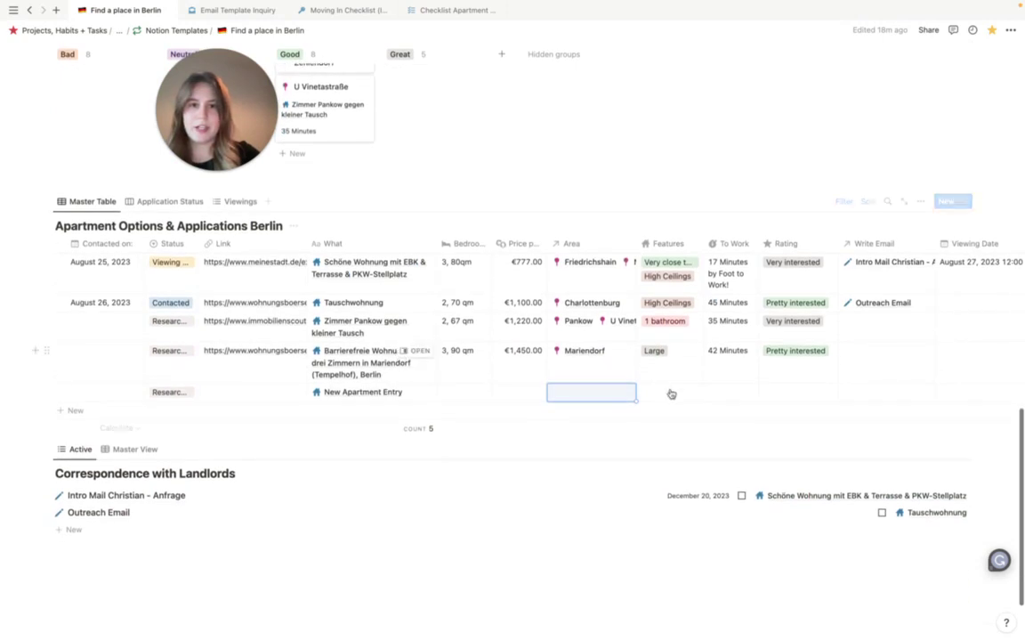
pyautogui.click(594, 398)
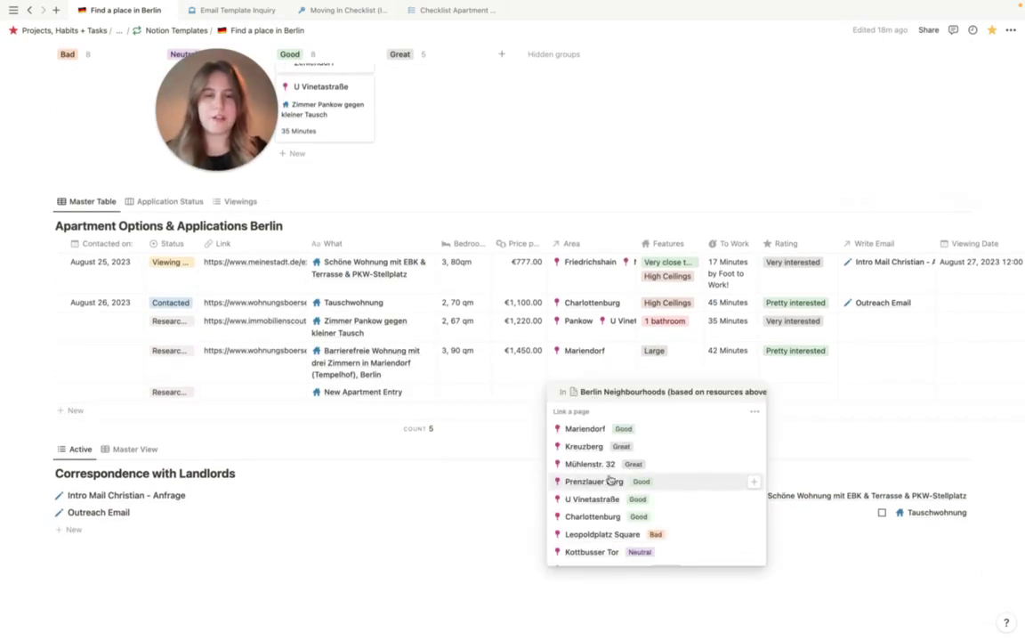
pyautogui.scroll(-3, 633, 543)
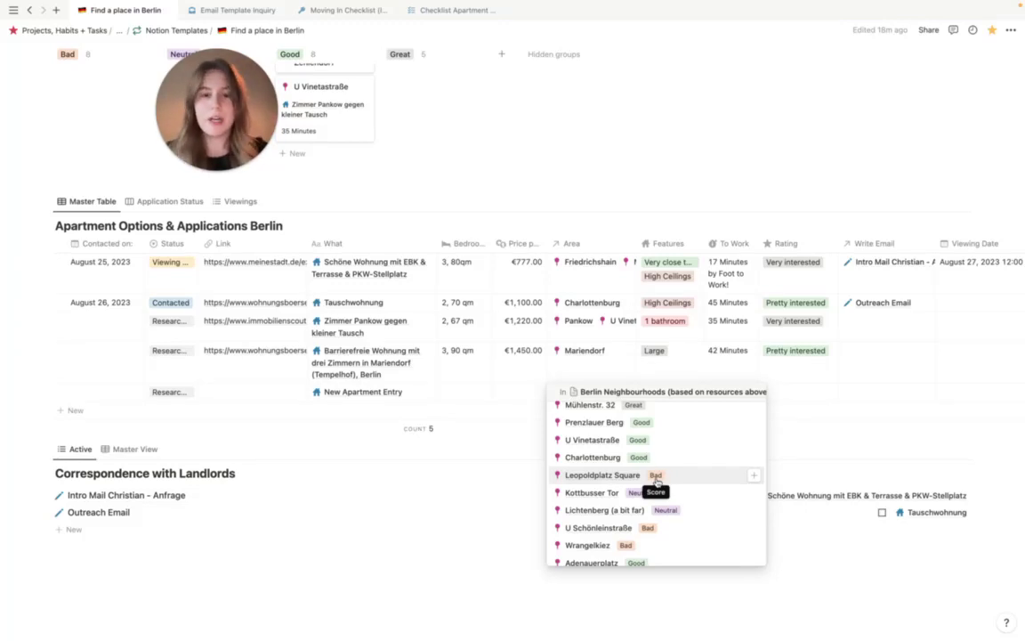
pyautogui.scroll(-3, 691, 492)
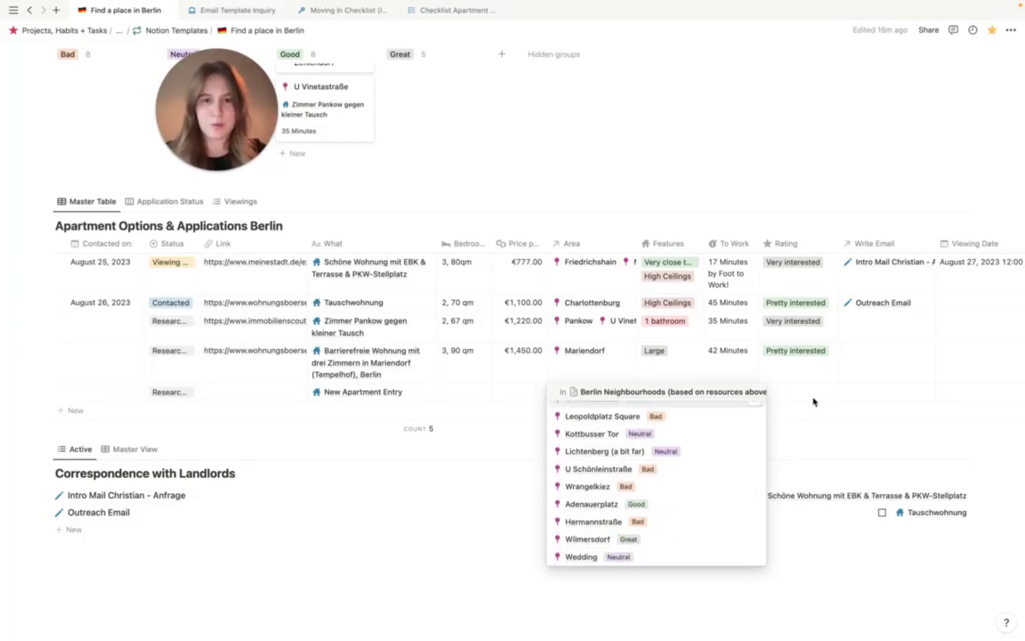
# Link Charlottenburg as the New Apartment Entry's area, search the neighbourhoods for "Wilmer" without linking it, and check the board.
pyautogui.click(812, 402)
pyautogui.click(591, 405)
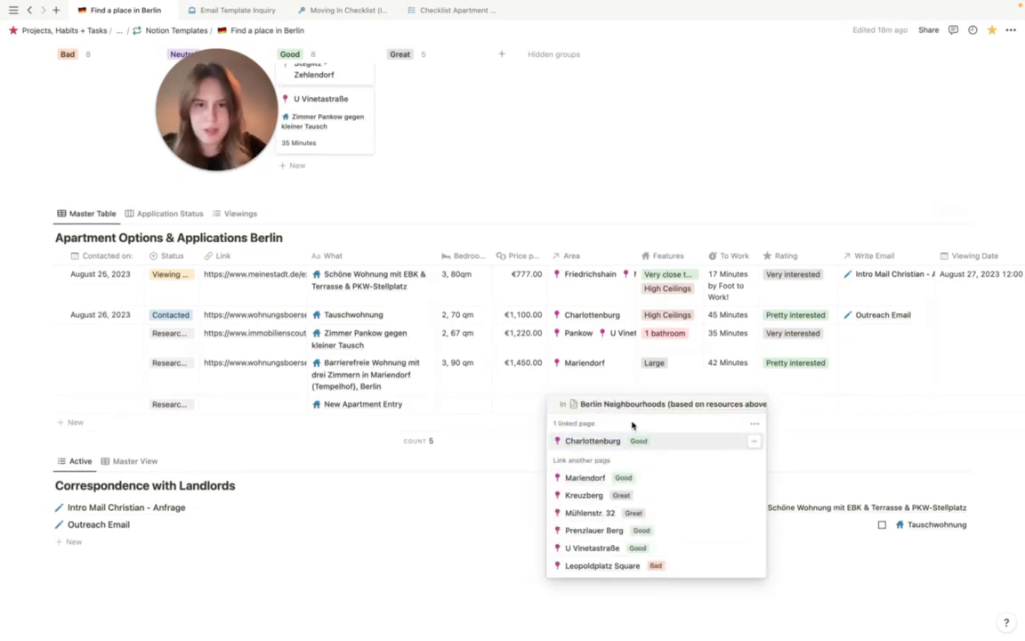
pyautogui.write('Wilmer')
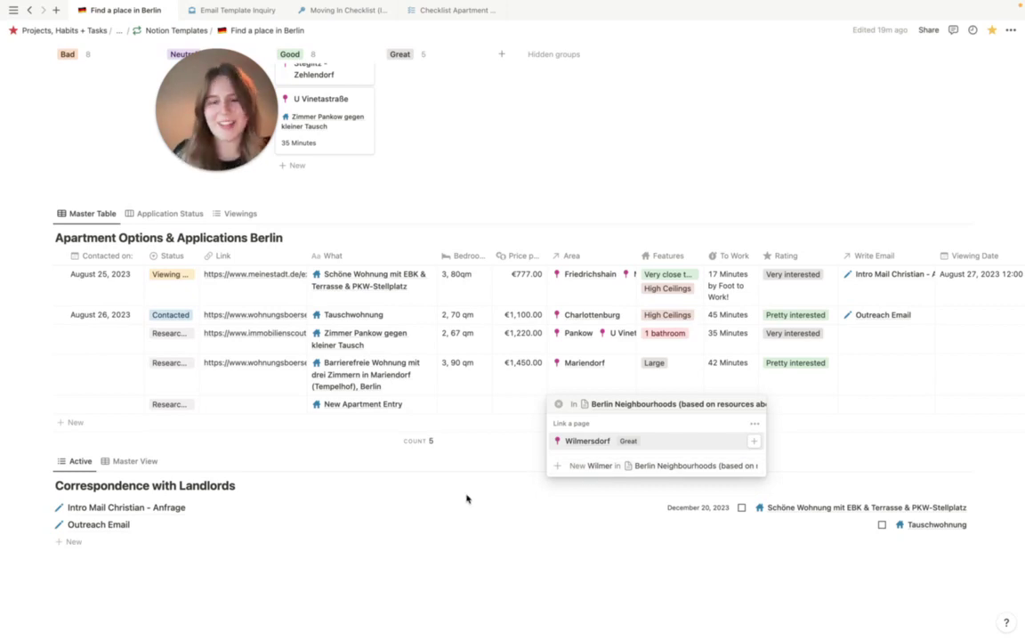
pyautogui.click(432, 499)
pyautogui.scroll(5, 466, 492)
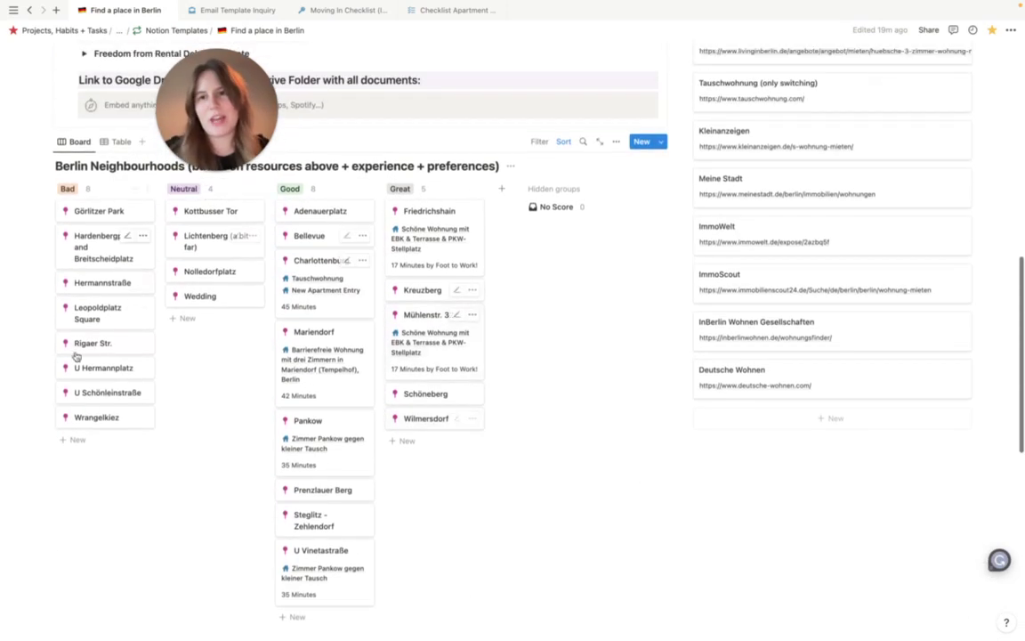
pyautogui.scroll(-5, 309, 428)
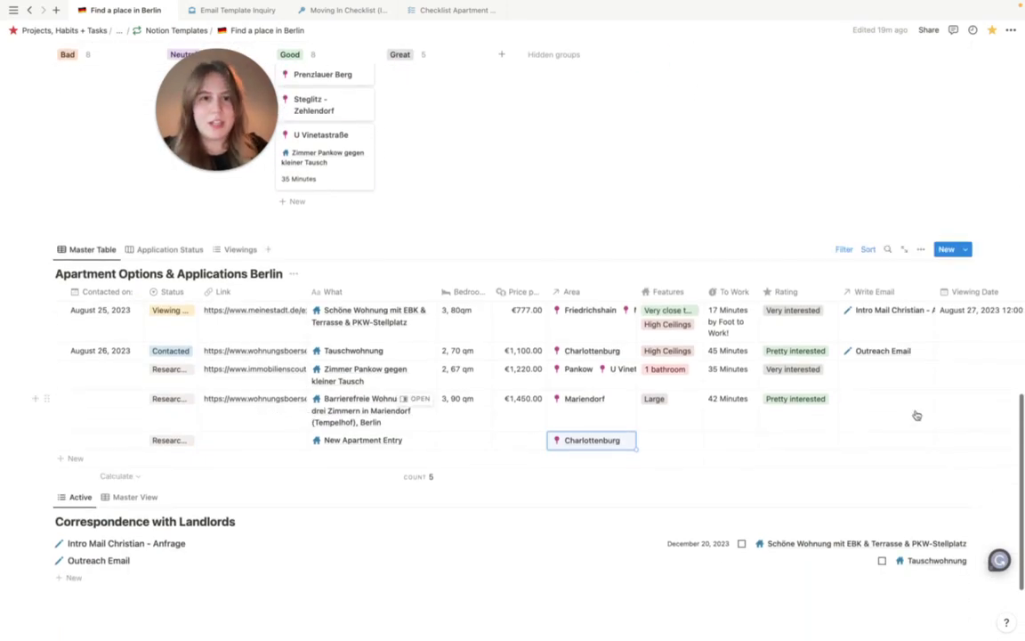
# View the options available for the new entry's Features and Rating fields without choosing any.
pyautogui.click(720, 442)
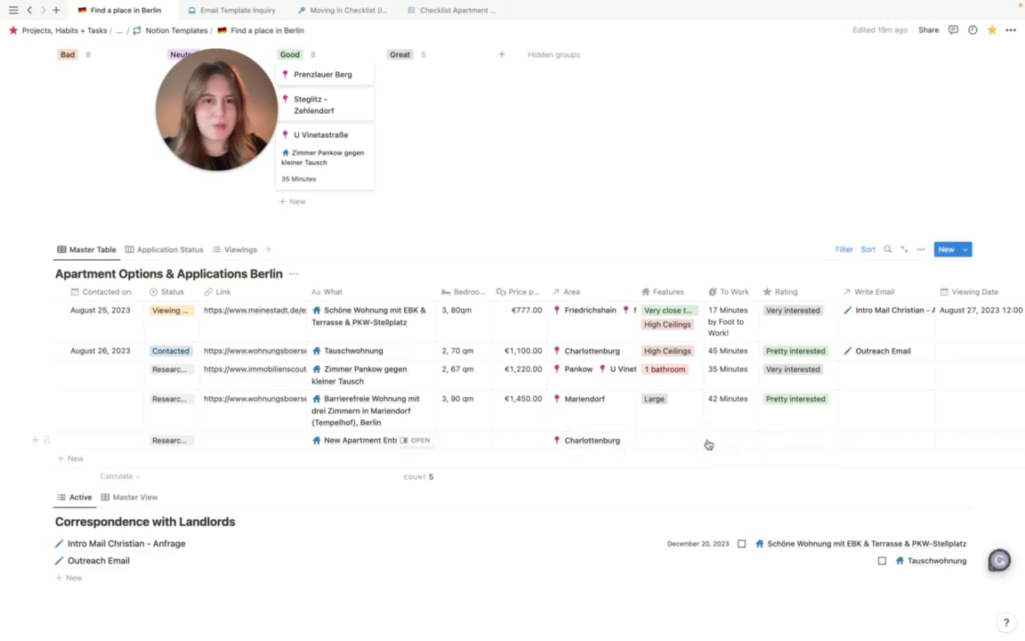
pyautogui.press('Escape')
pyautogui.click(661, 447)
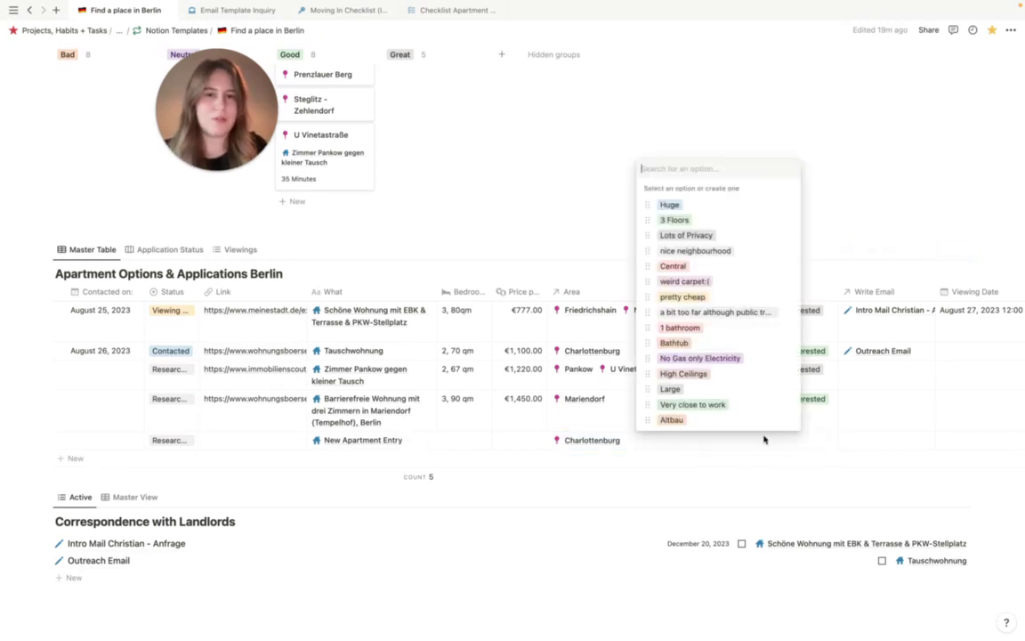
pyautogui.press('Escape')
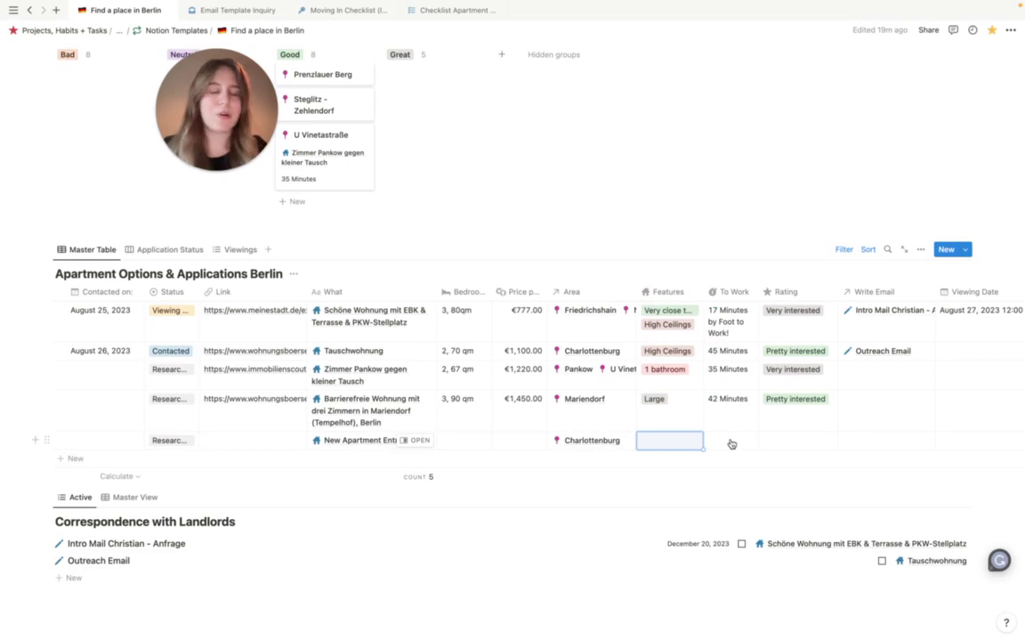
pyautogui.click(805, 440)
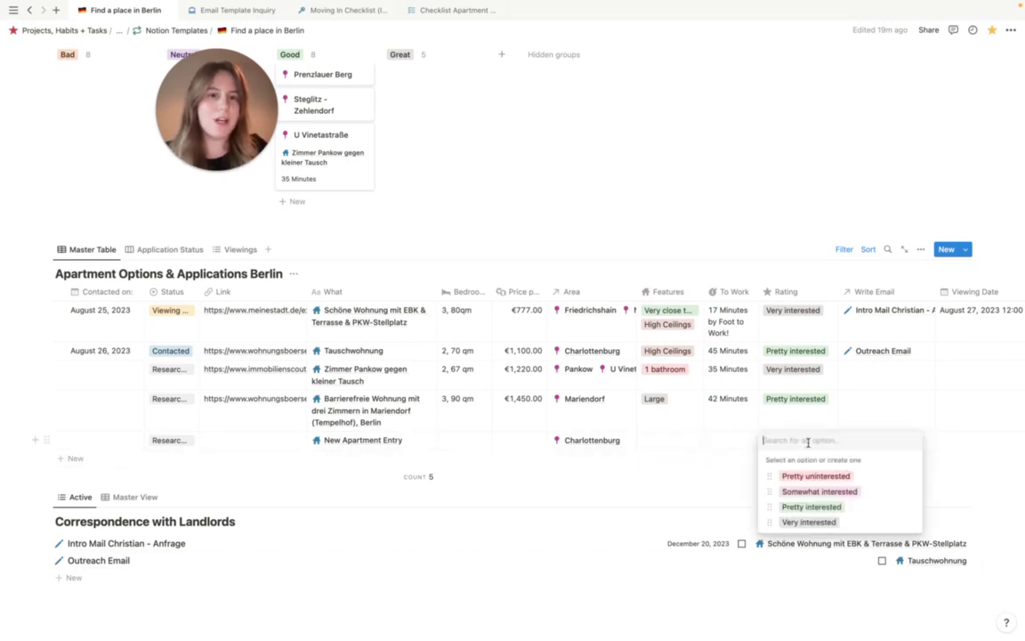
pyautogui.press('Escape')
# Create a landlord correspondence page titled New Email for the New Apartment Entry and open it from the Correspondence with Landlords list.
pyautogui.click(890, 439)
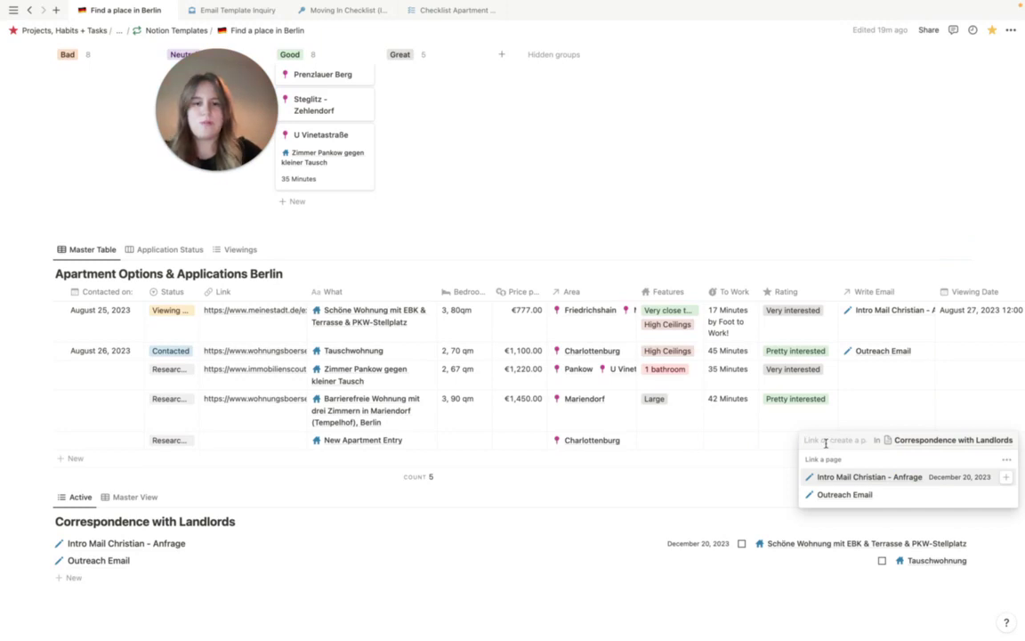
pyautogui.write('New Email')
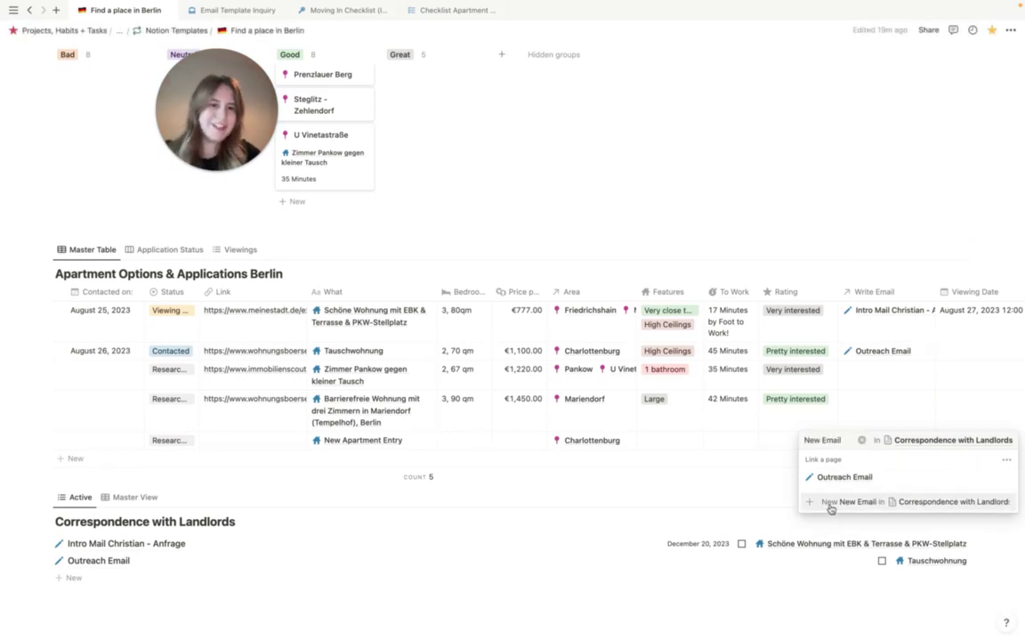
pyautogui.click(830, 502)
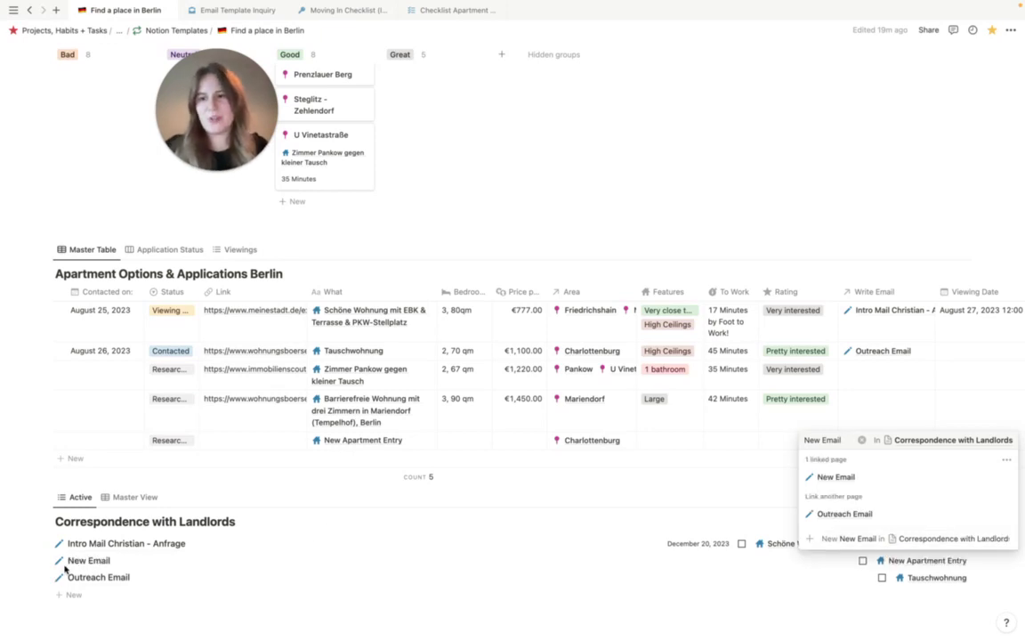
pyautogui.press('Escape')
pyautogui.scroll(-2, 155, 506)
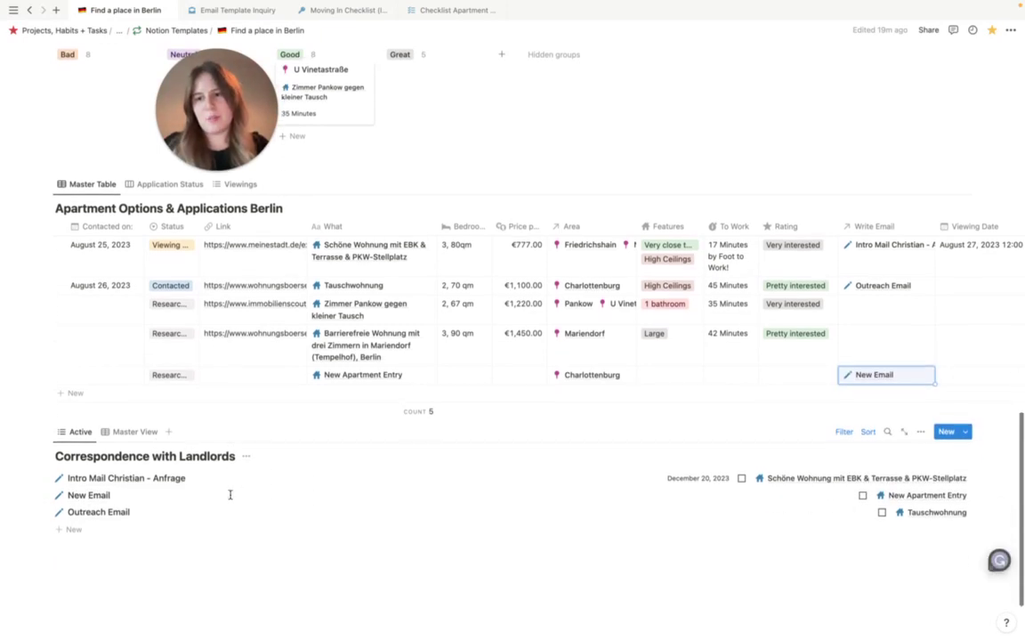
pyautogui.click(78, 499)
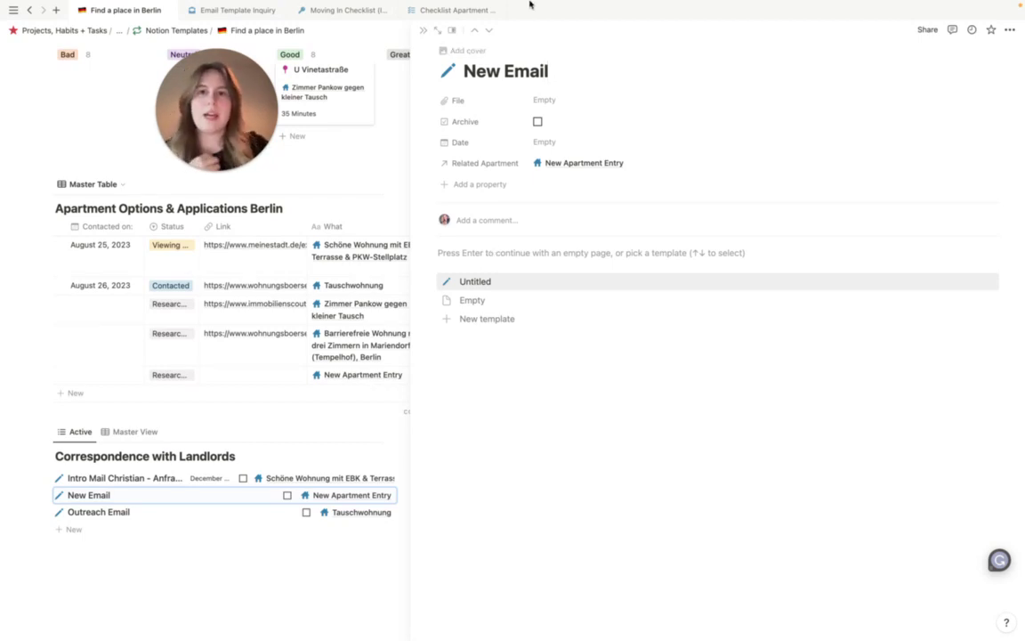
# Set the New Email page's date to August 26, 2023 and close the page to return to the template.
pyautogui.click(548, 142)
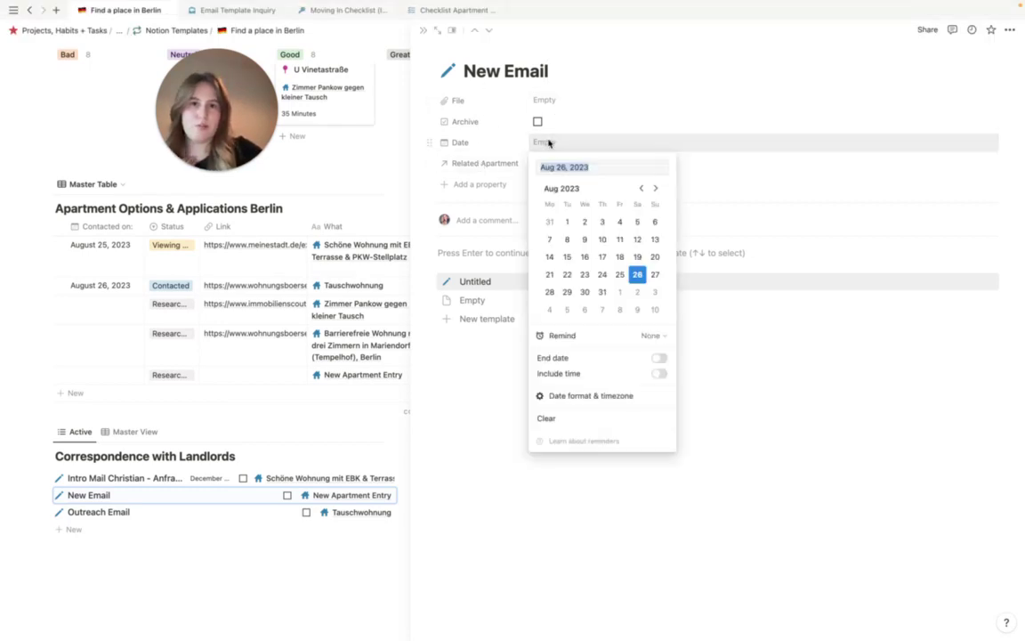
pyautogui.click(637, 274)
pyautogui.click(656, 100)
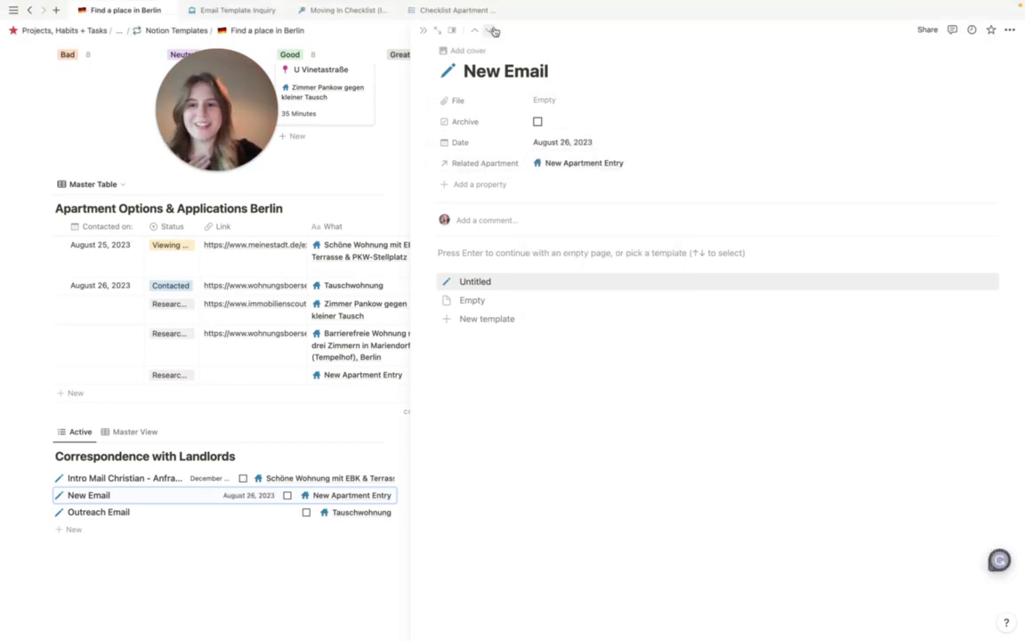
pyautogui.click(422, 30)
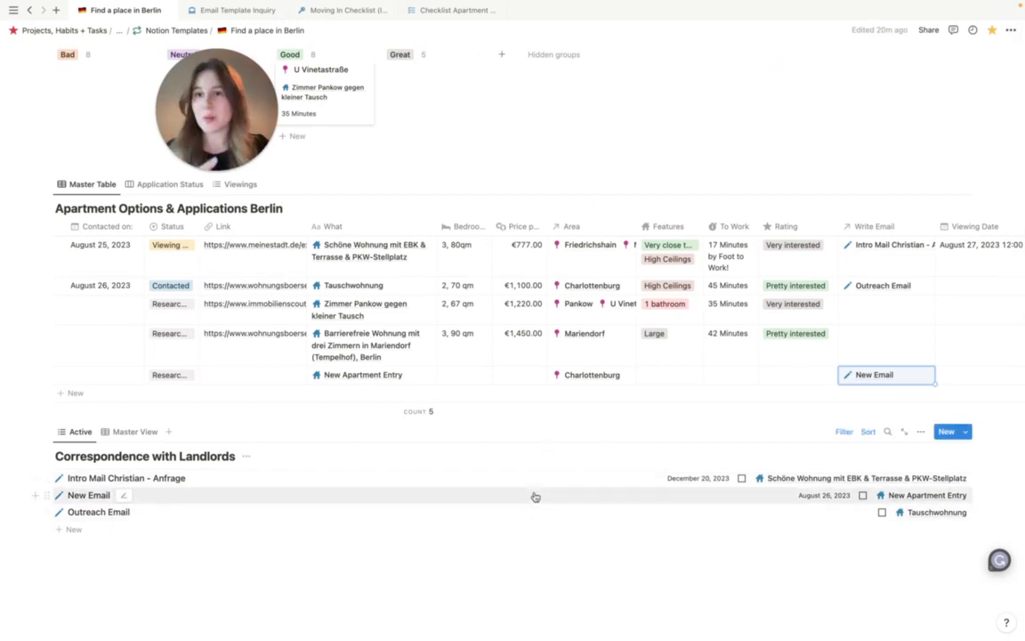
# Review the apartment table, the landlord correspondence list and the neighbourhoods board, finishing at the start of the Find a place in Berlin page.
pyautogui.hscroll(3, 783, 373)
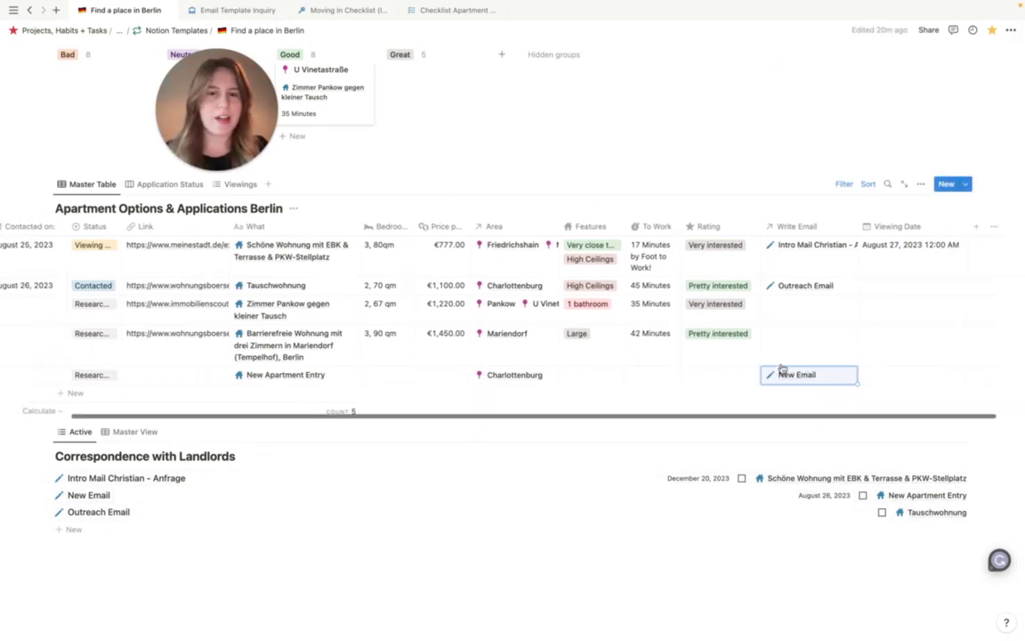
pyautogui.hscroll(-3, 781, 369)
pyautogui.scroll(-2, 755, 408)
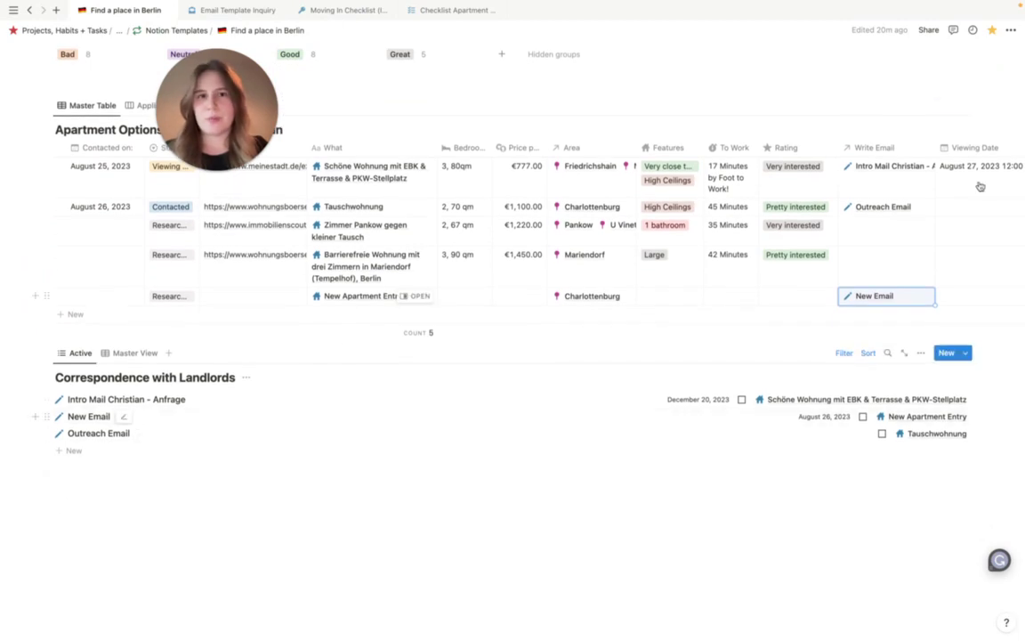
pyautogui.scroll(5, 418, 397)
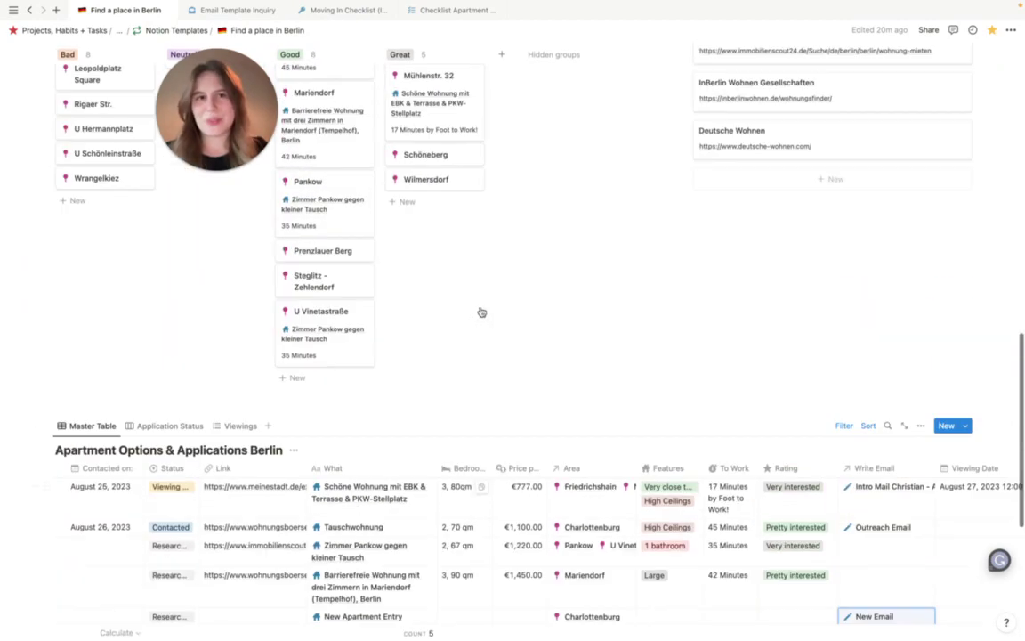
pyautogui.scroll(5, 481, 312)
pyautogui.scroll(-8, 623, 338)
pyautogui.scroll(3, 789, 372)
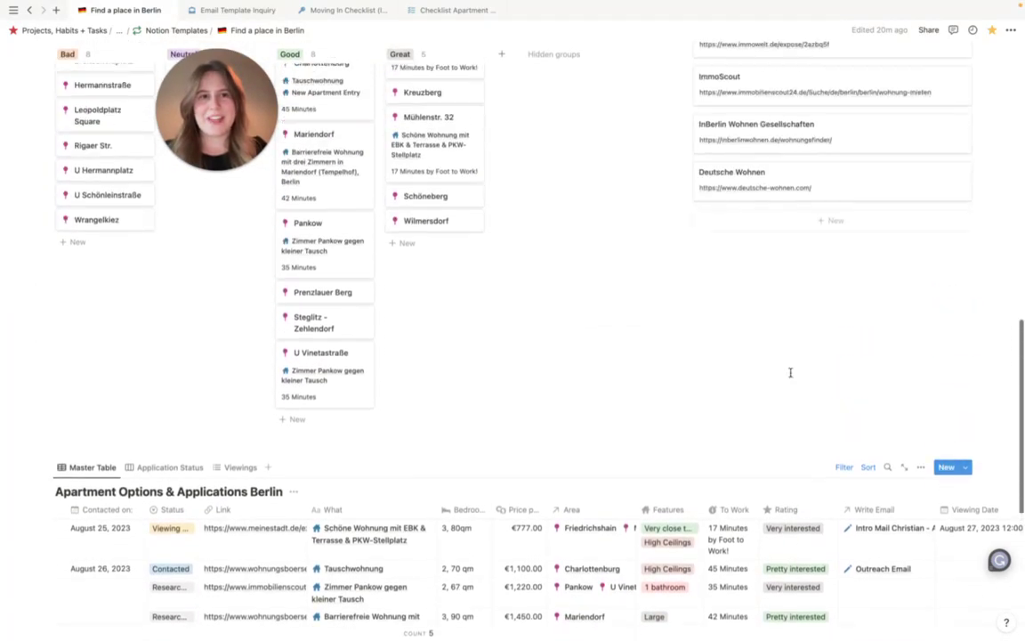
pyautogui.scroll(2, 790, 372)
pyautogui.scroll(-6, 789, 372)
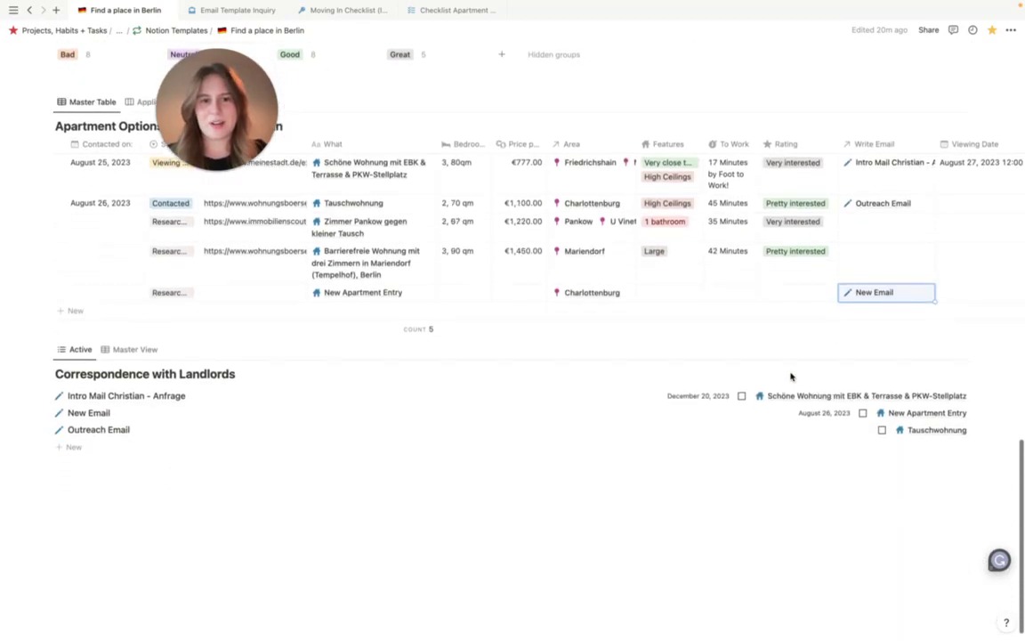
pyautogui.scroll(15, 789, 374)
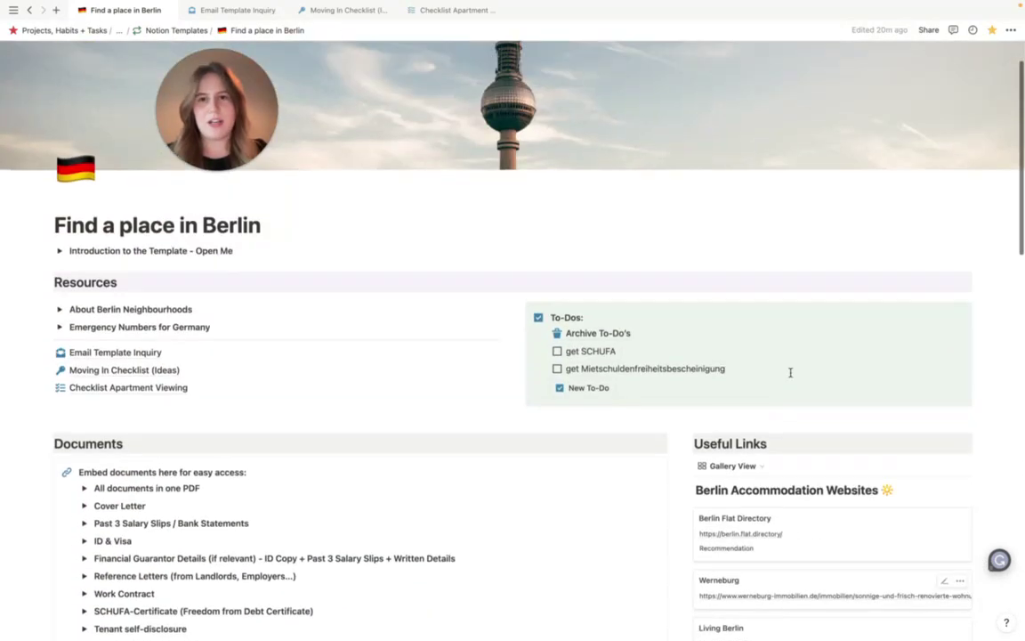
pyautogui.scroll(2, 789, 372)
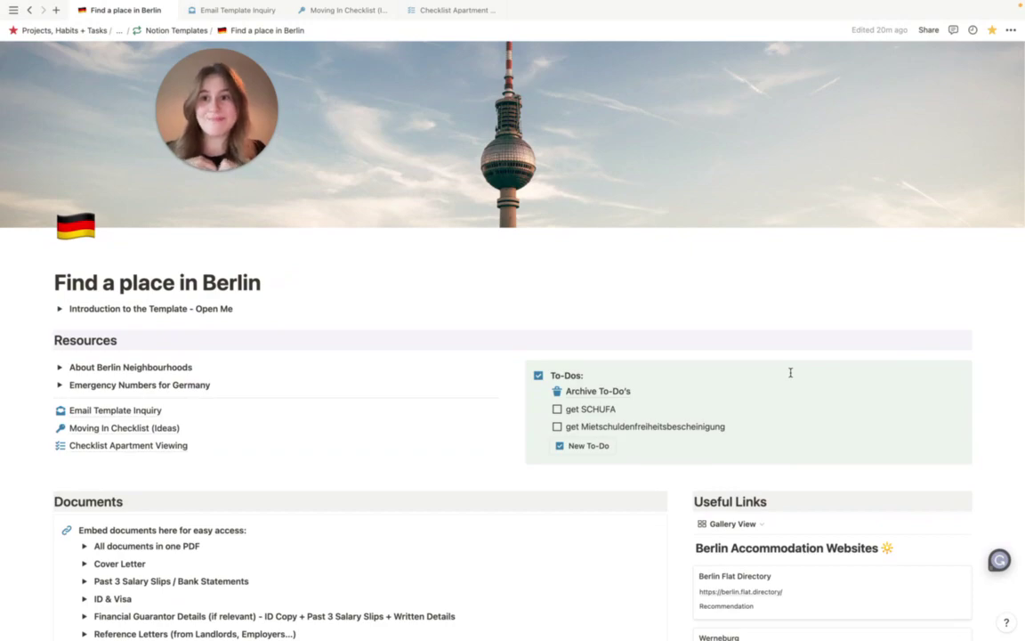